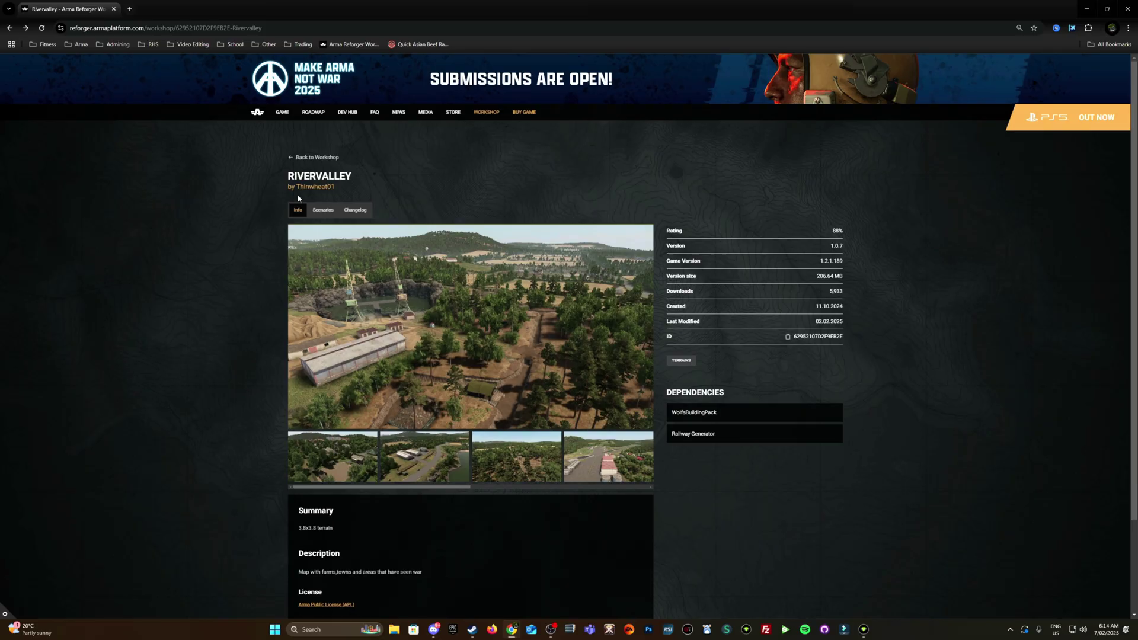
# Review the RiverValley Workshop page and its WolfsBuildingPack and Railway Generator dependency pages
pyautogui.moveTo(364, 175); pyautogui.dragTo(287, 176)
pyautogui.click(407, 173)
pyautogui.click(741, 417)
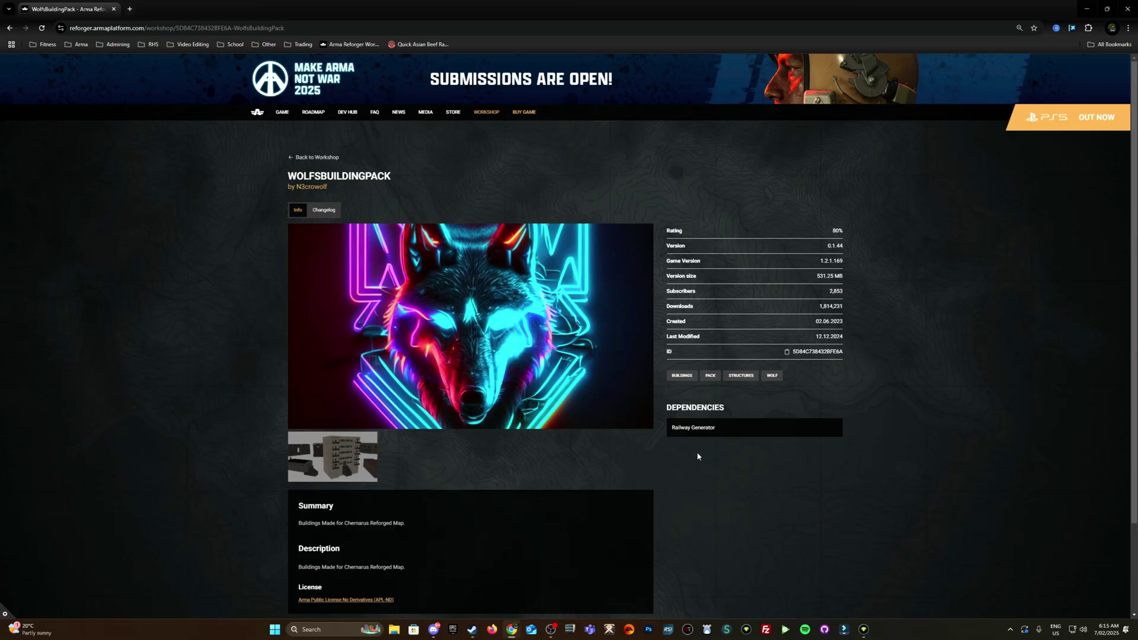
pyautogui.click(696, 437)
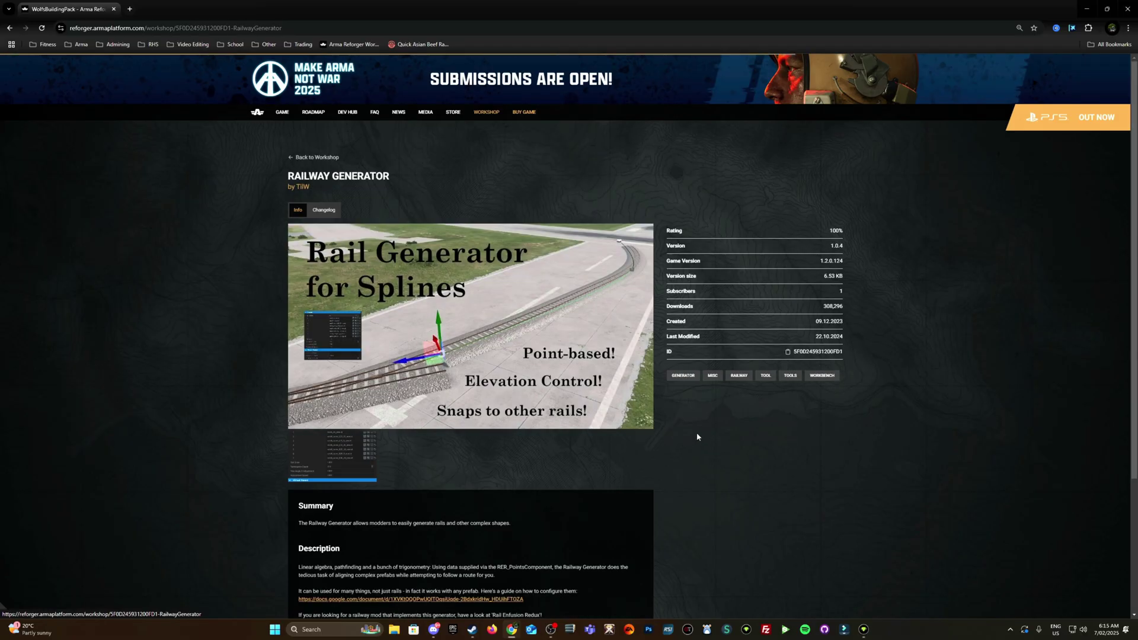
pyautogui.click(9, 28)
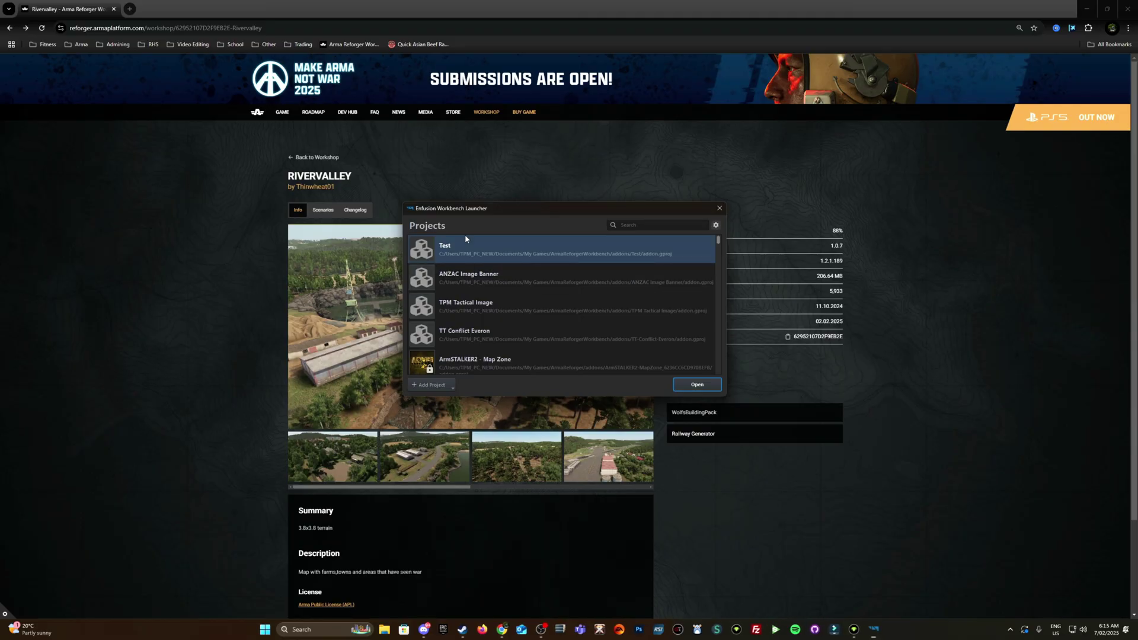
# Create a new Enfusion project named 'Adding Mods Video' and launch it
pyautogui.click(452, 387)
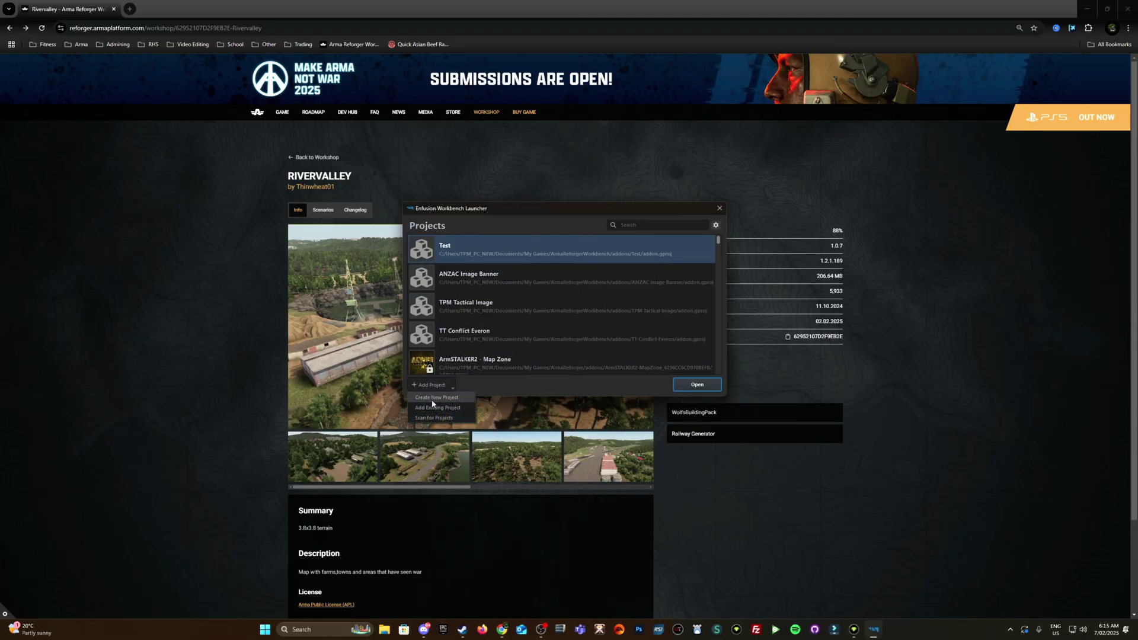
pyautogui.click(457, 397)
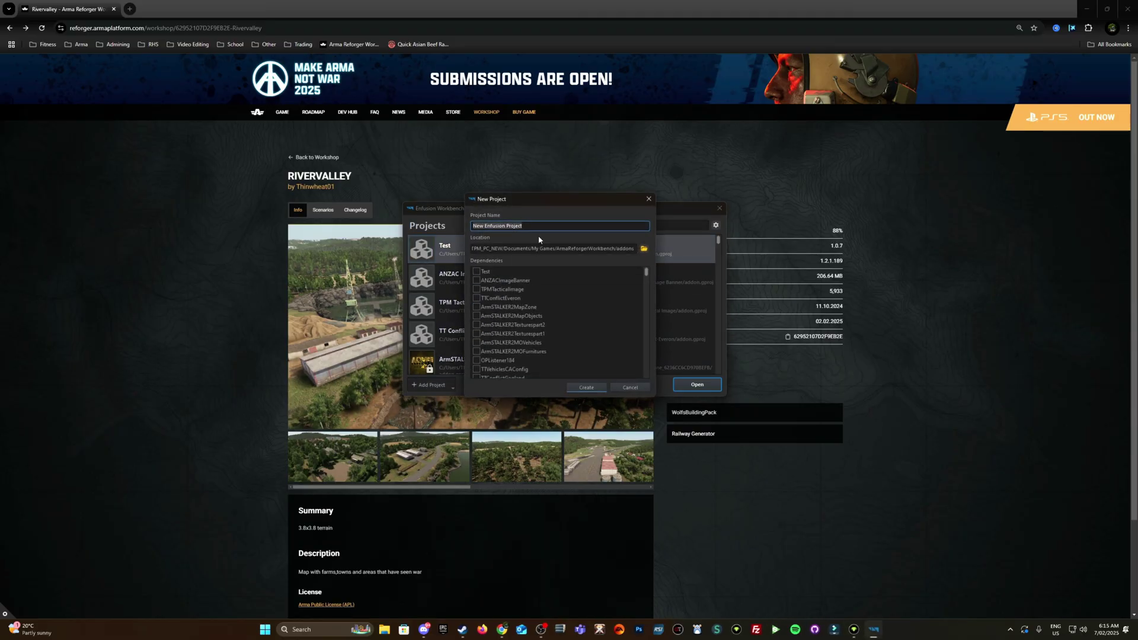
pyautogui.write('Adding Moid')
pyautogui.click(587, 388)
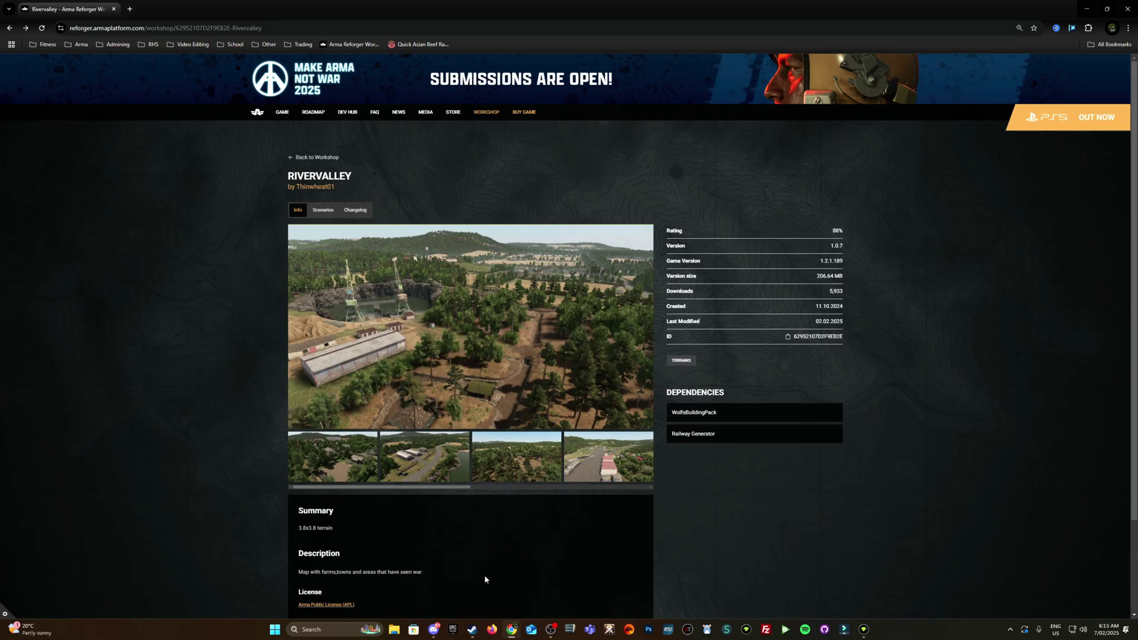
# Dismiss the Steam window previews and show the desktop with the Workbench launcher
pyautogui.click(472, 629)
pyautogui.click(456, 584)
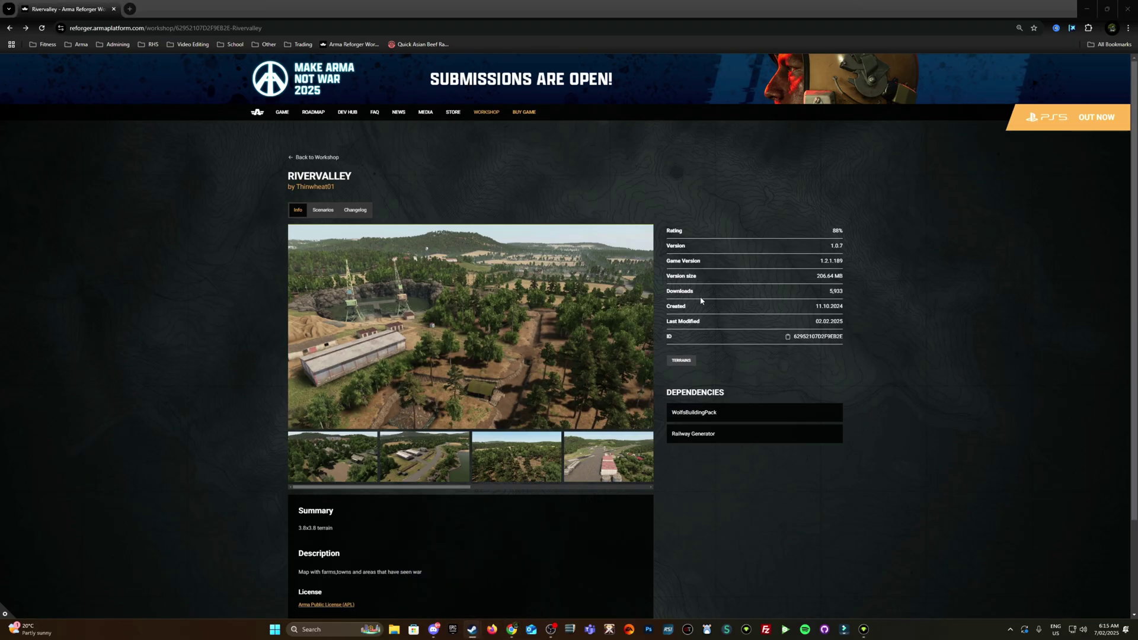
pyautogui.press('super+d')
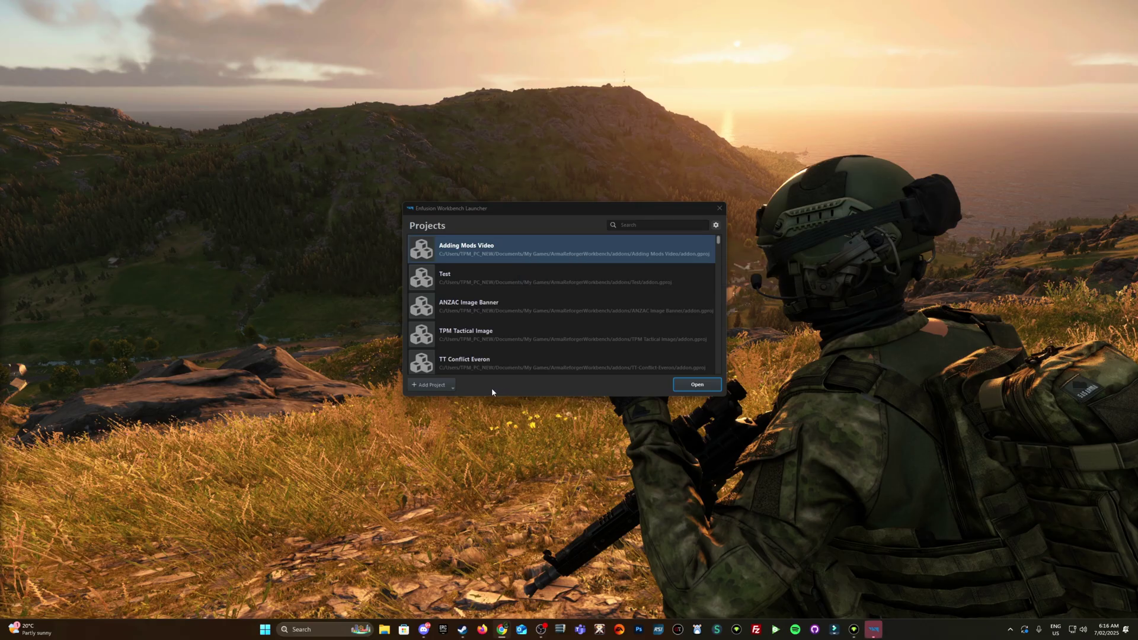
# Start adding an existing project and browse to Documents > My Games > ArmaReforger > addons
pyautogui.click(446, 386)
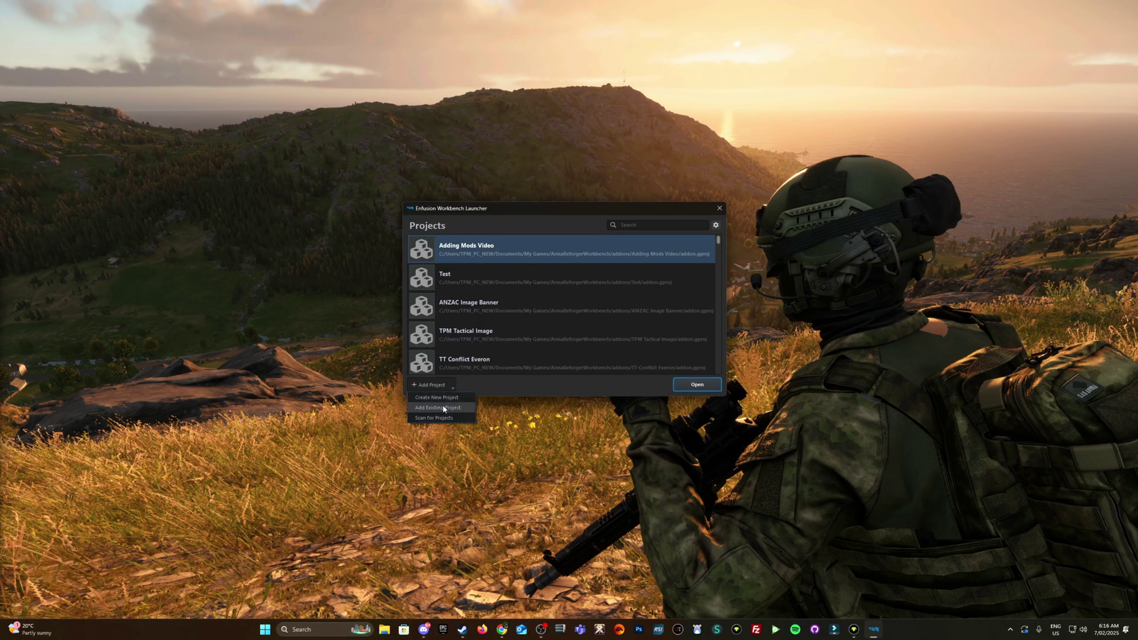
pyautogui.click(442, 407)
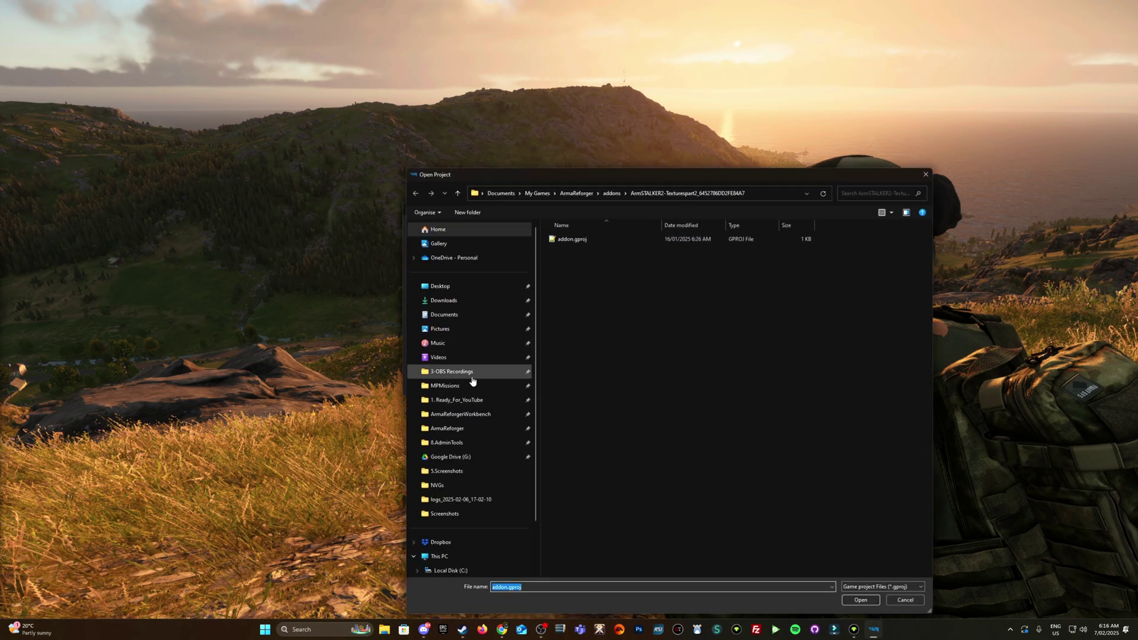
pyautogui.click(448, 317)
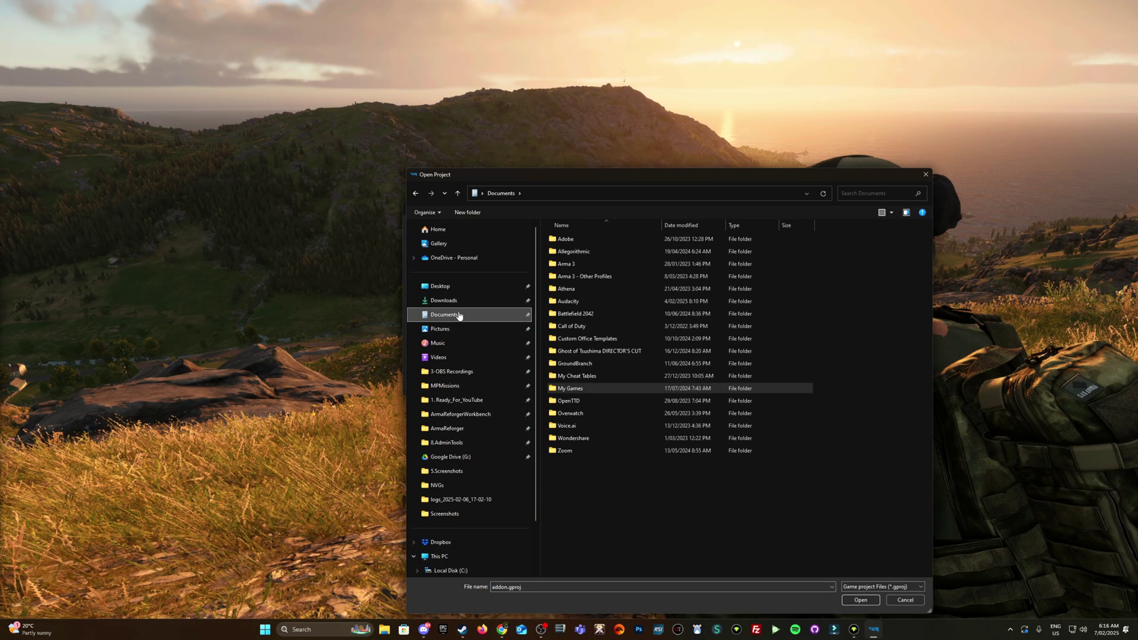
pyautogui.click(571, 390)
pyautogui.doubleClick(571, 390)
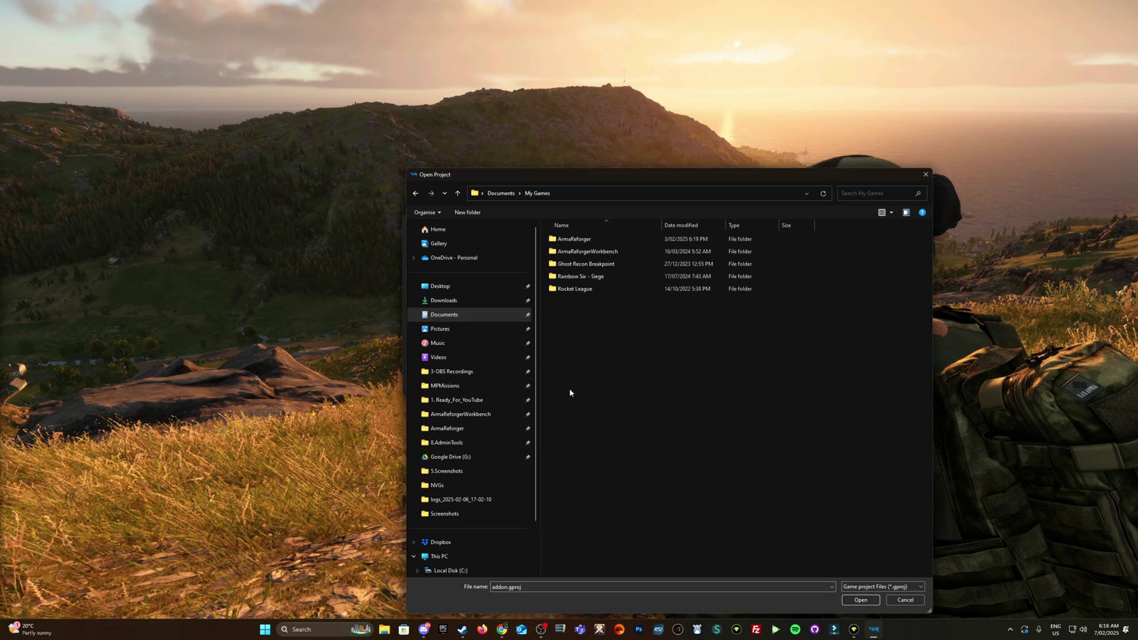
pyautogui.doubleClick(584, 239)
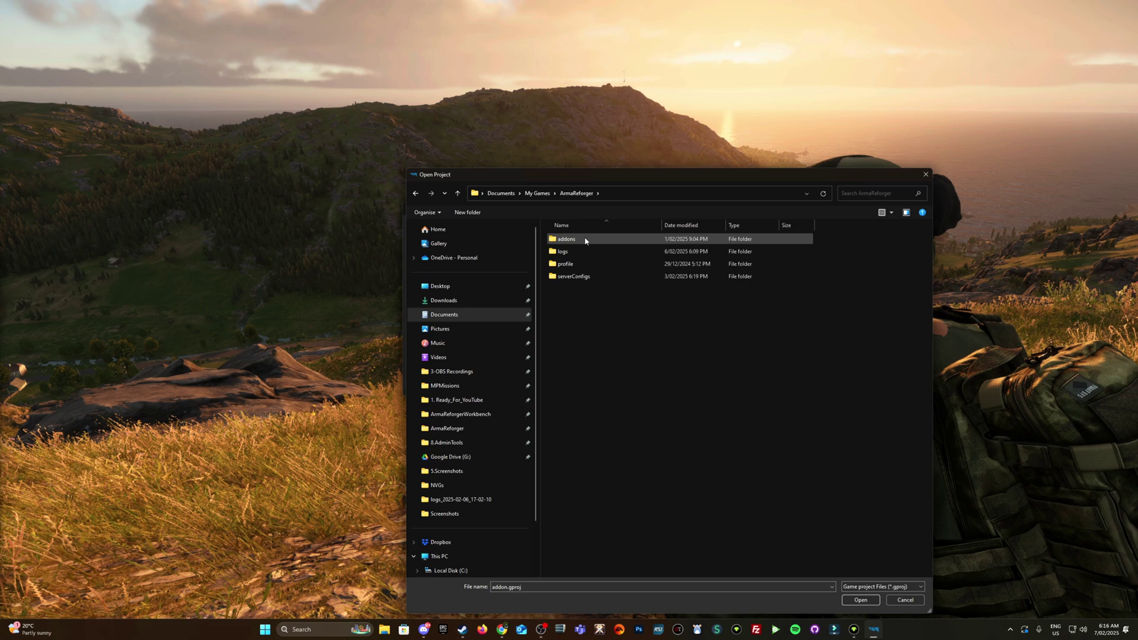
pyautogui.doubleClick(585, 240)
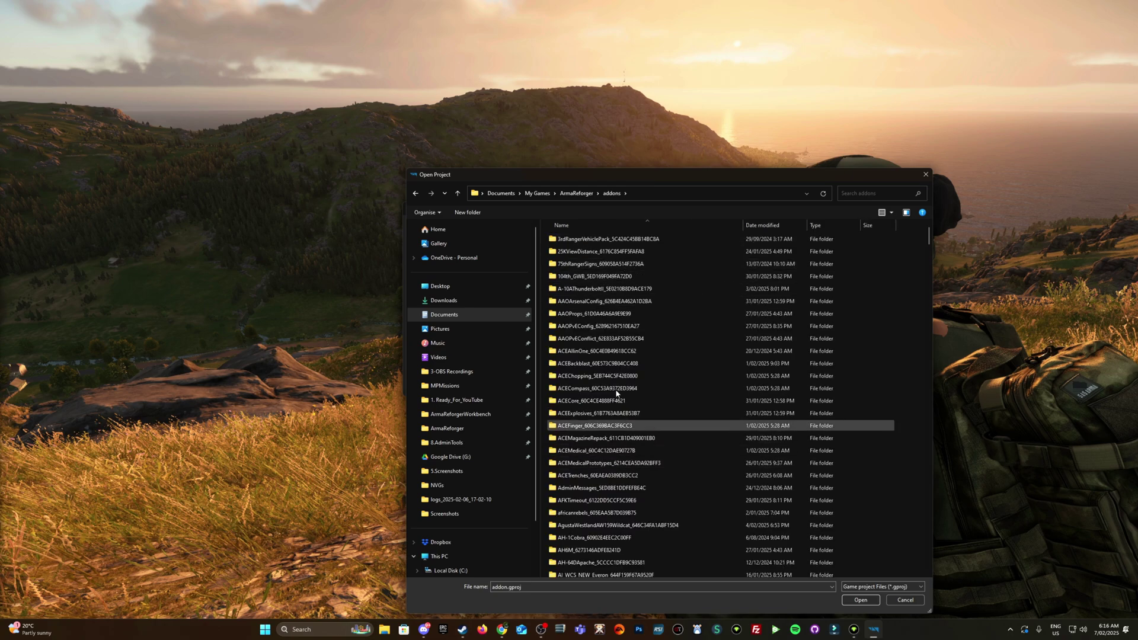
# Open the Rivervalley mod folder and add its addon.gproj as a project
pyautogui.moveTo(605, 177); pyautogui.dragTo(566, 129)
pyautogui.press('r')
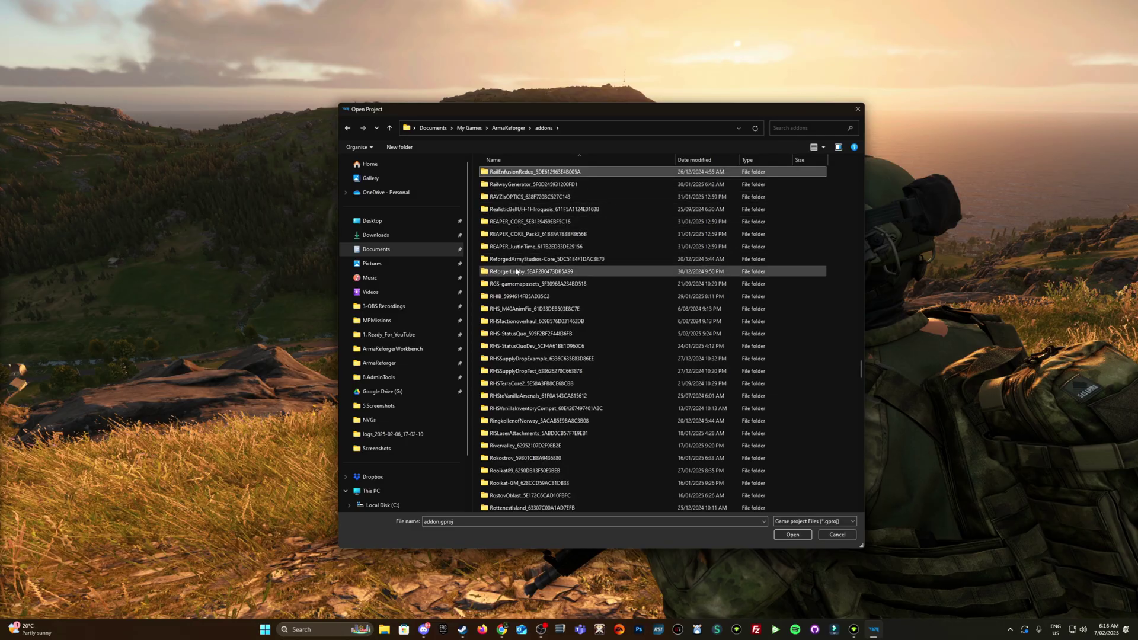
pyautogui.click(519, 448)
pyautogui.doubleClick(519, 448)
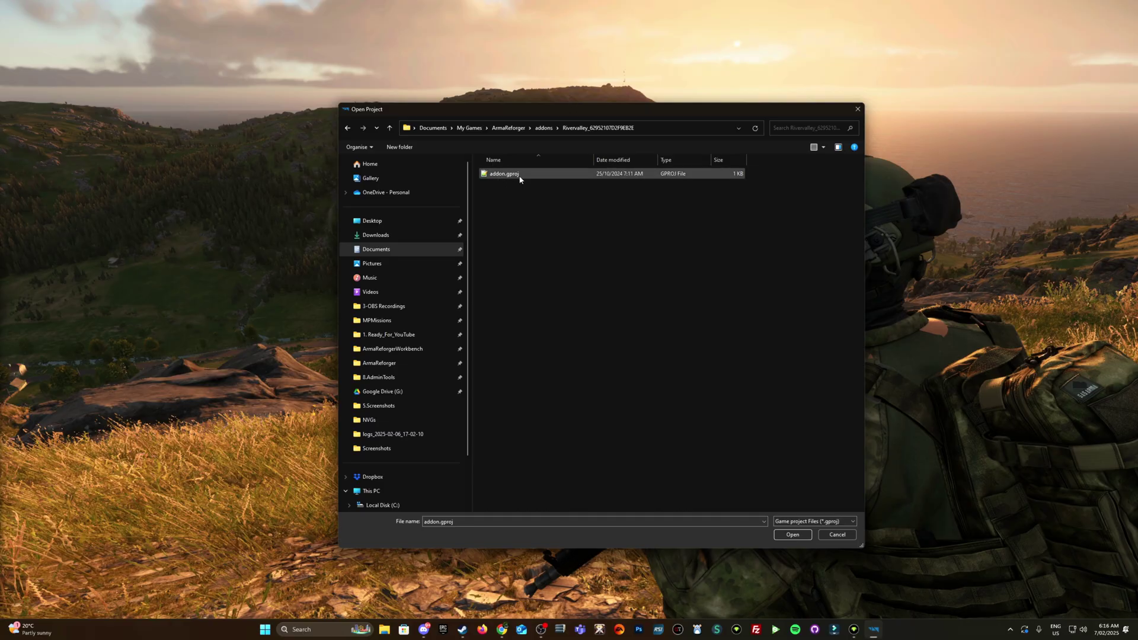
pyautogui.doubleClick(504, 174)
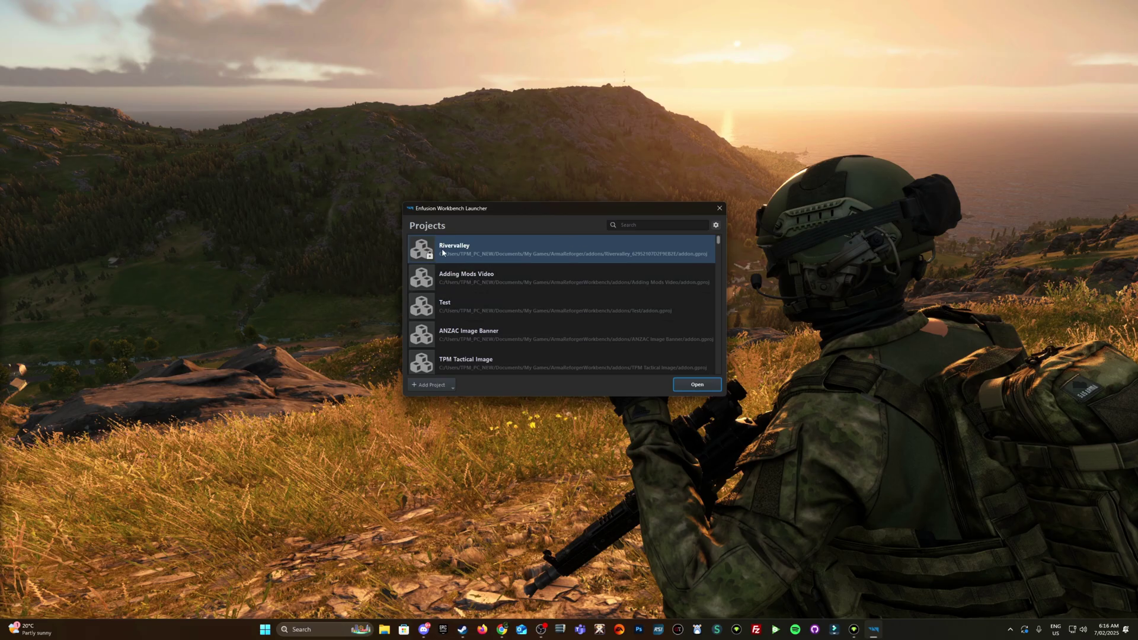
# Add WolfsBuildingPack's addon.gproj from the addons folder as an existing project
pyautogui.click(437, 386)
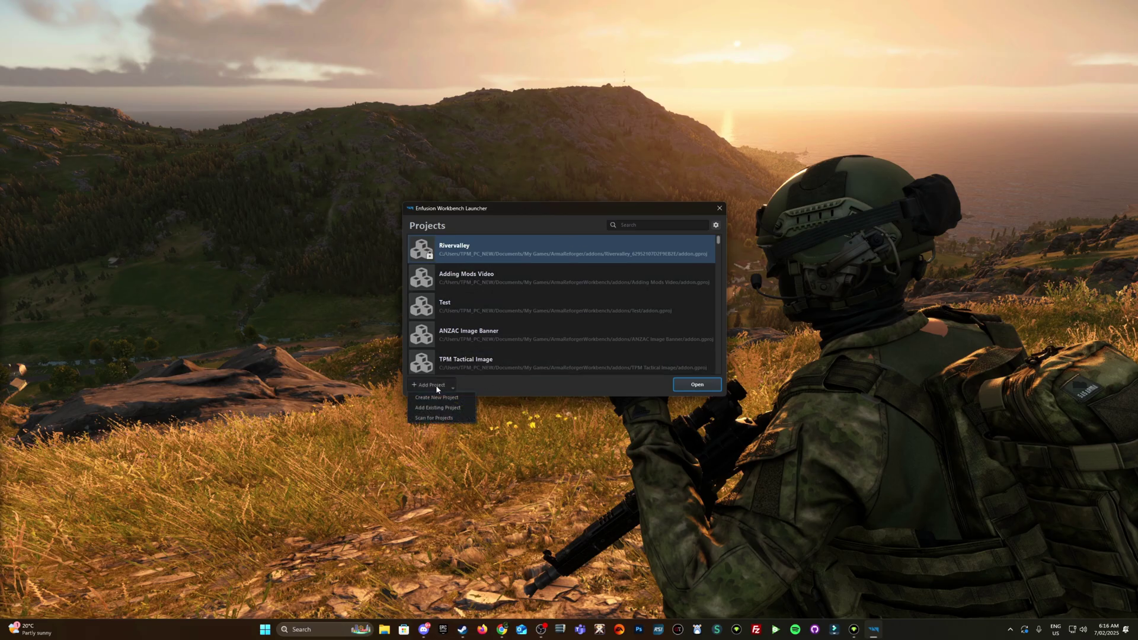
pyautogui.click(438, 408)
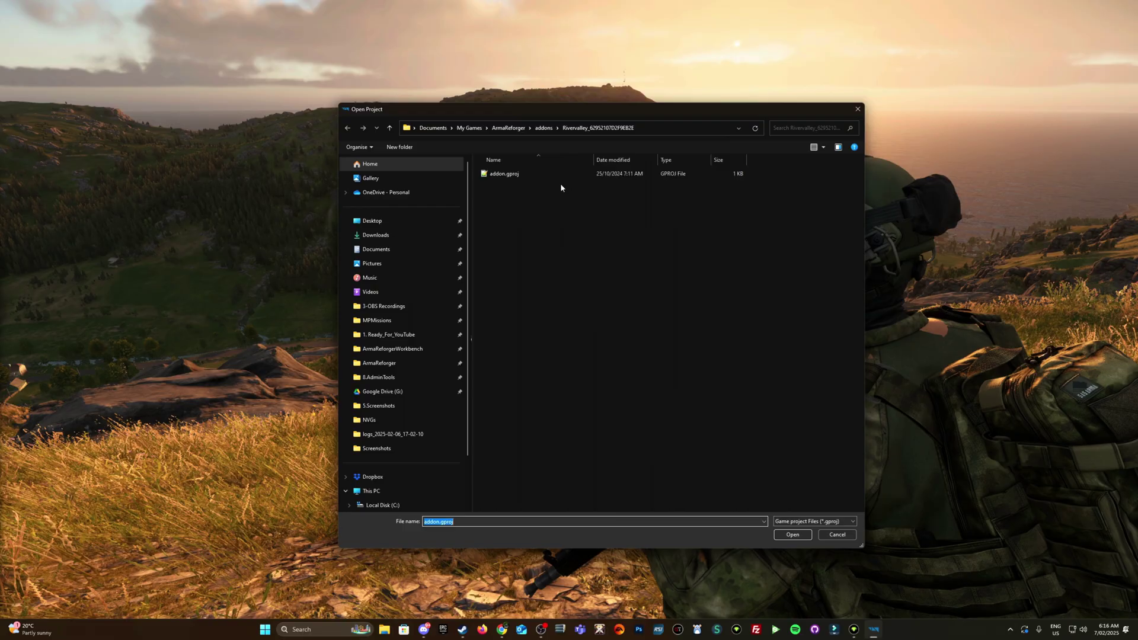
pyautogui.click(688, 128)
pyautogui.click(627, 297)
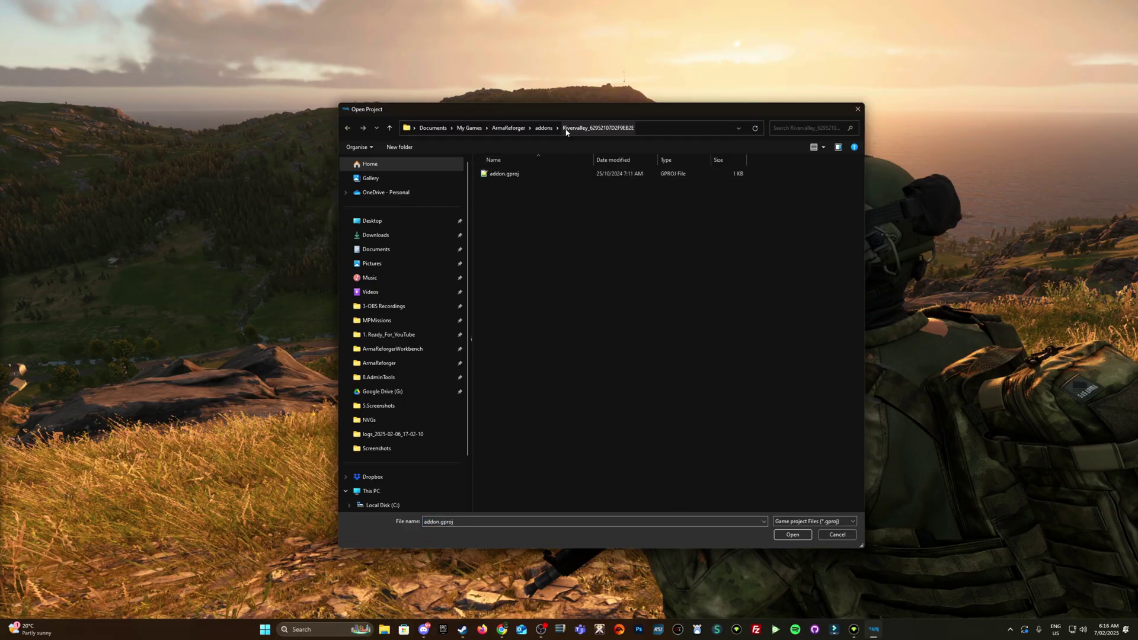
pyautogui.click(545, 129)
pyautogui.press('w')
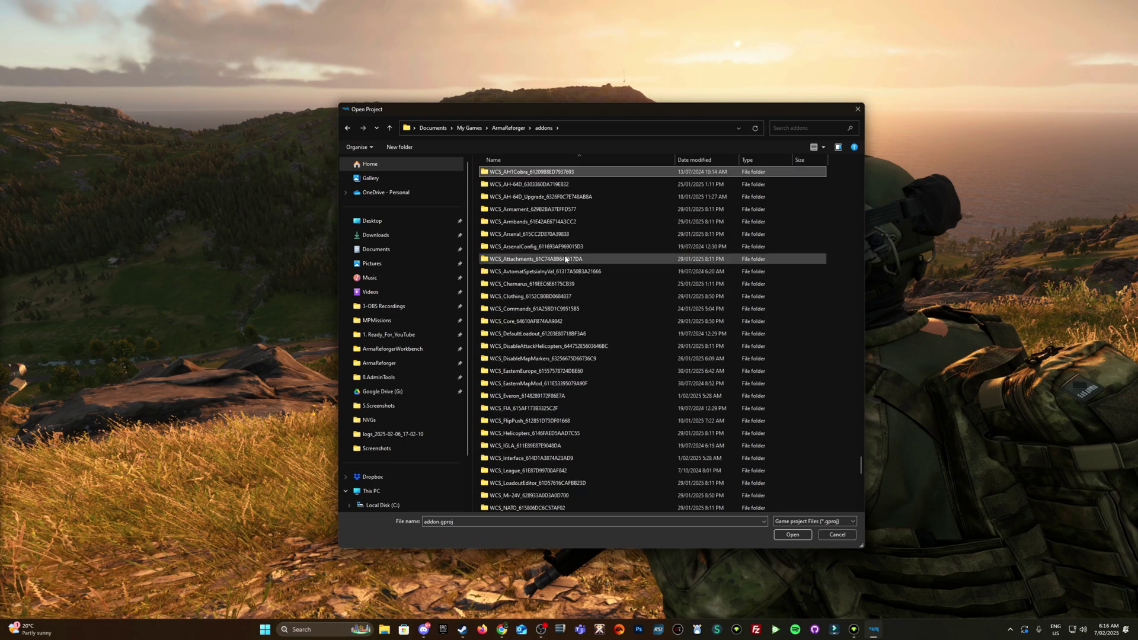
pyautogui.scroll(-8, 543, 359)
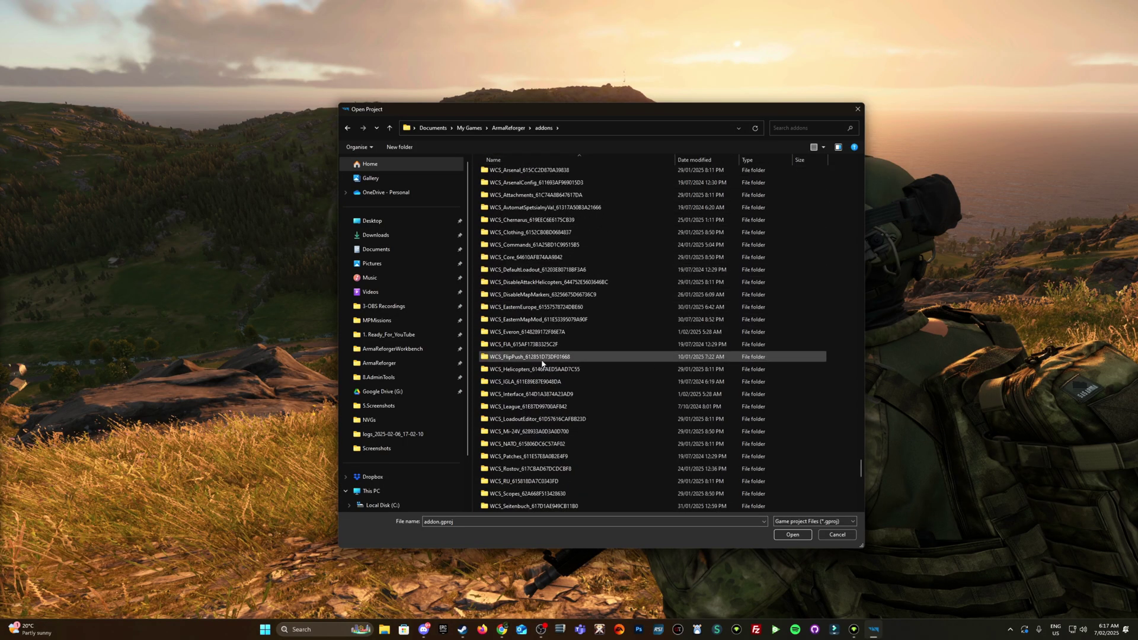
pyautogui.scroll(-2, 542, 363)
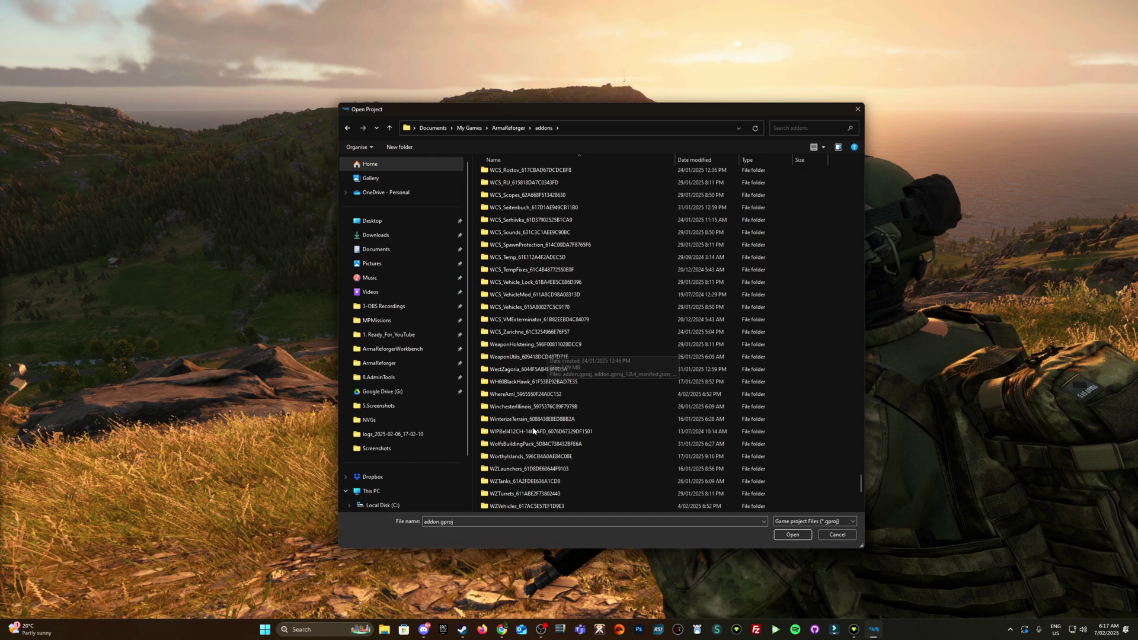
pyautogui.doubleClick(515, 444)
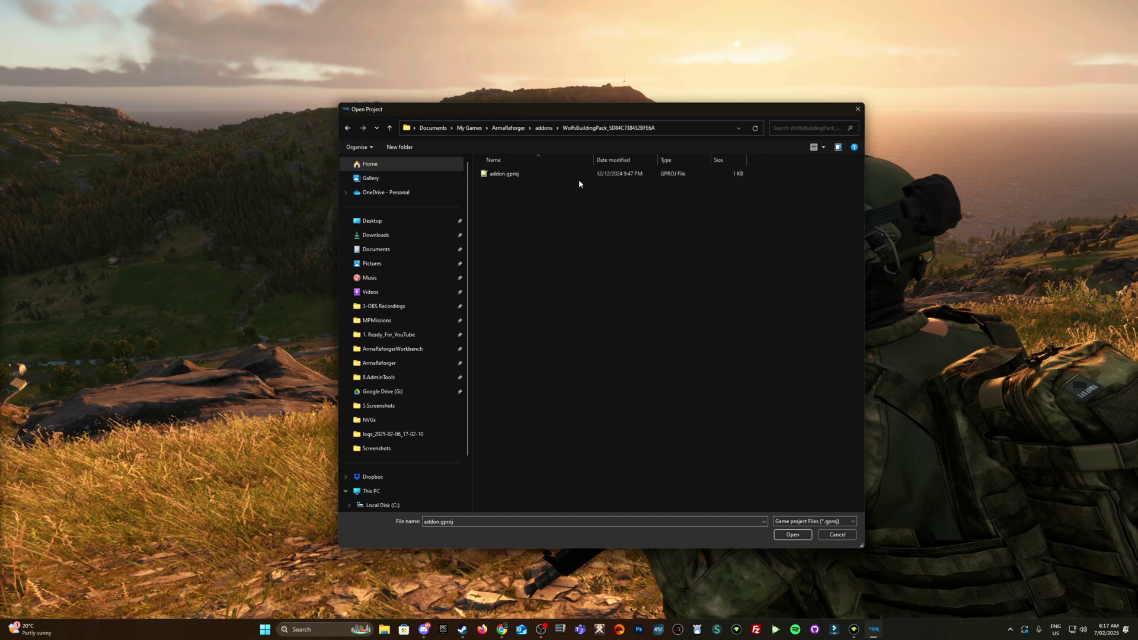
pyautogui.doubleClick(504, 174)
pyautogui.click(453, 386)
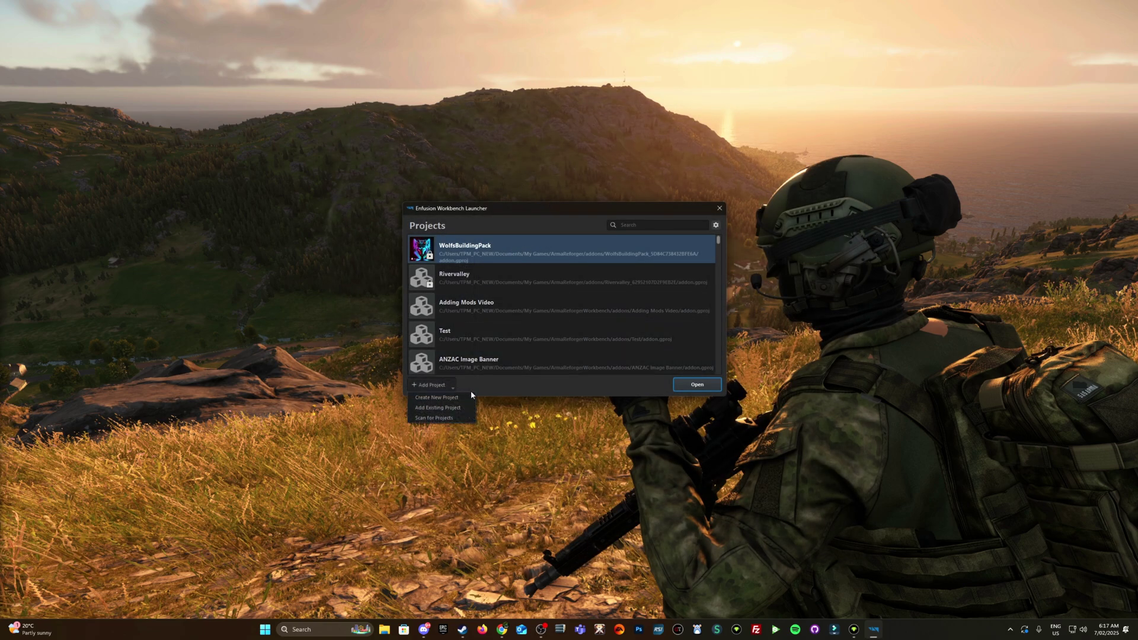
# Add the RailwayGenerator folder's addon.gproj from addons to the projects list
pyautogui.click(436, 409)
pyautogui.click(544, 128)
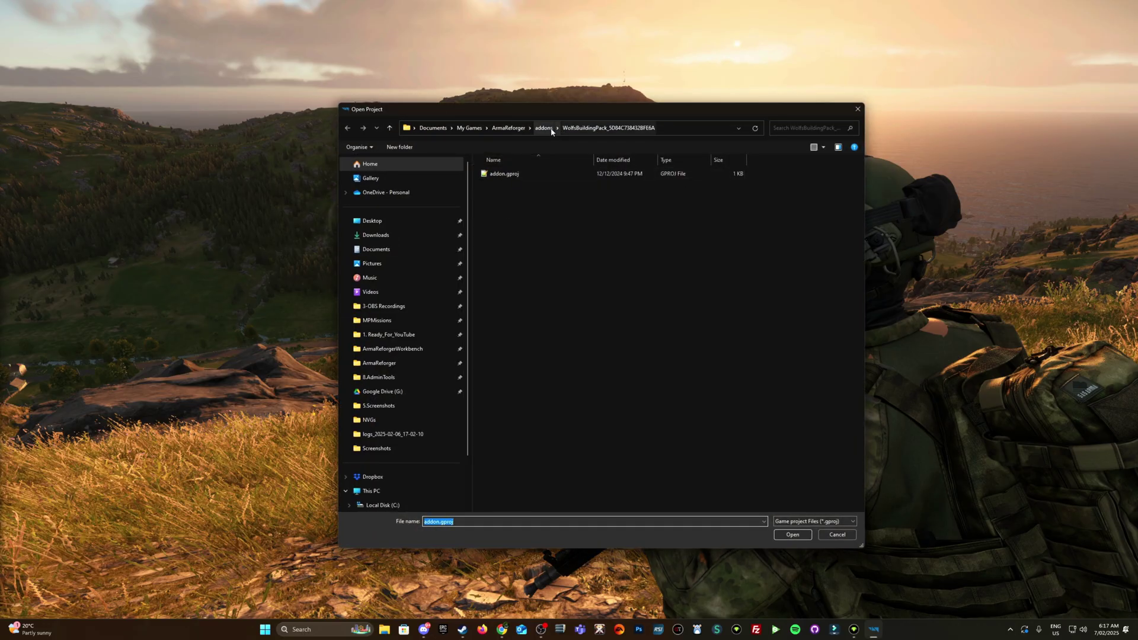
pyautogui.scroll(5, 544, 285)
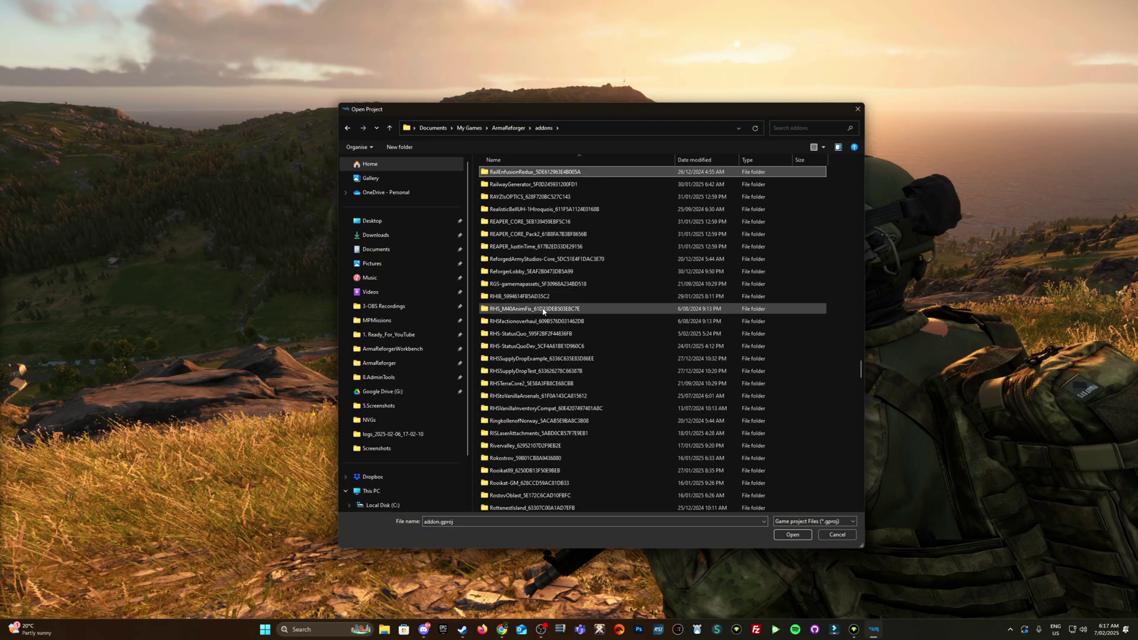
pyautogui.click(515, 185)
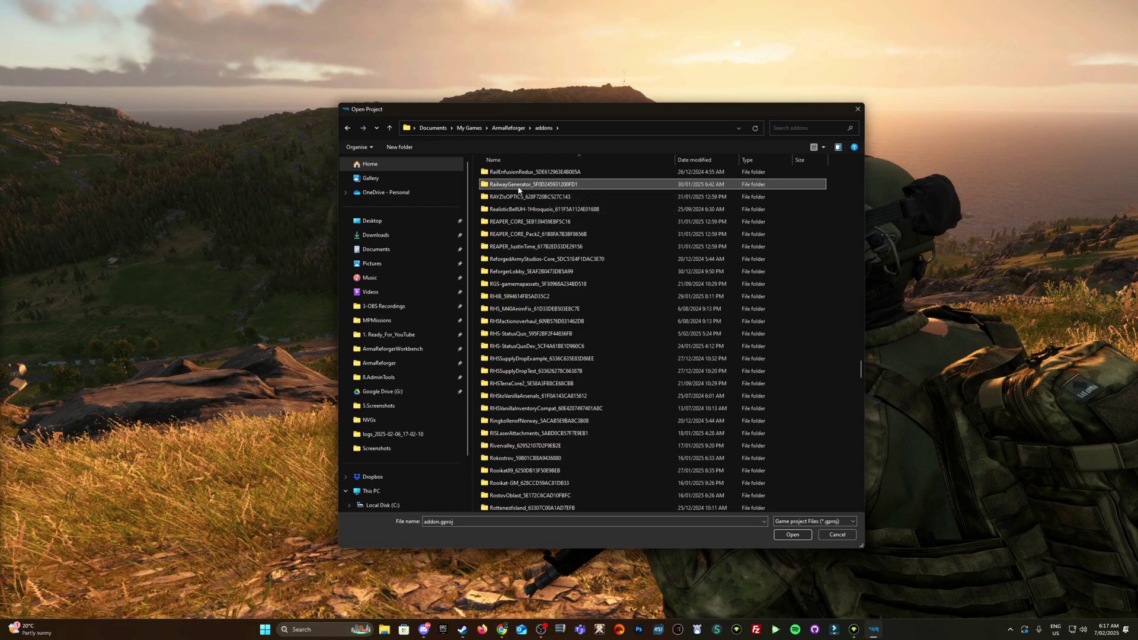
pyautogui.doubleClick(562, 186)
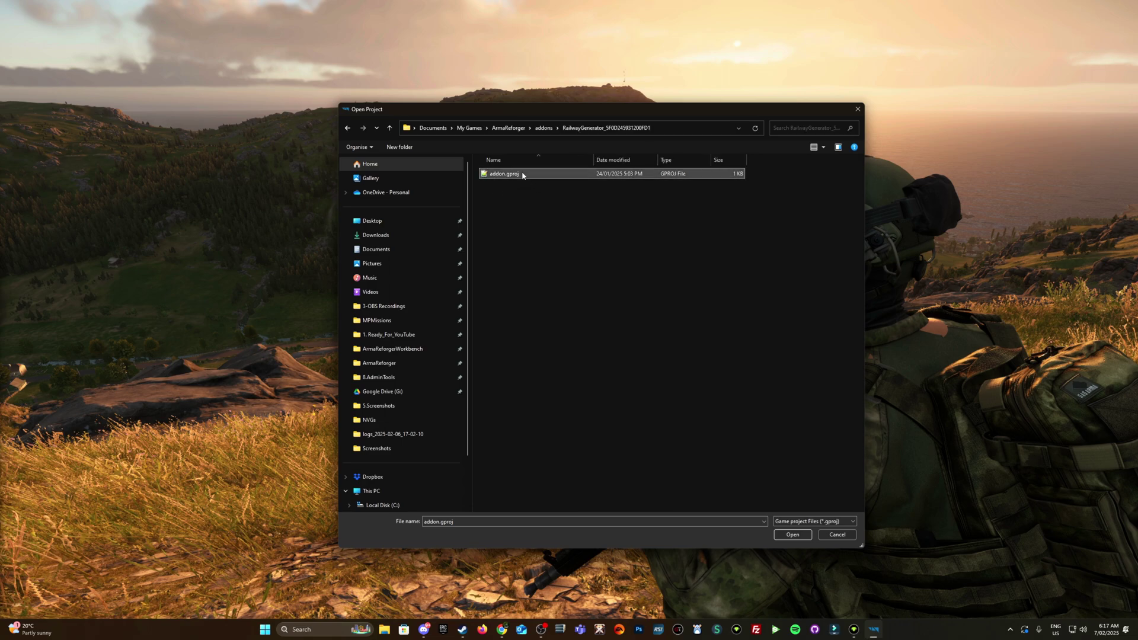
pyautogui.doubleClick(497, 177)
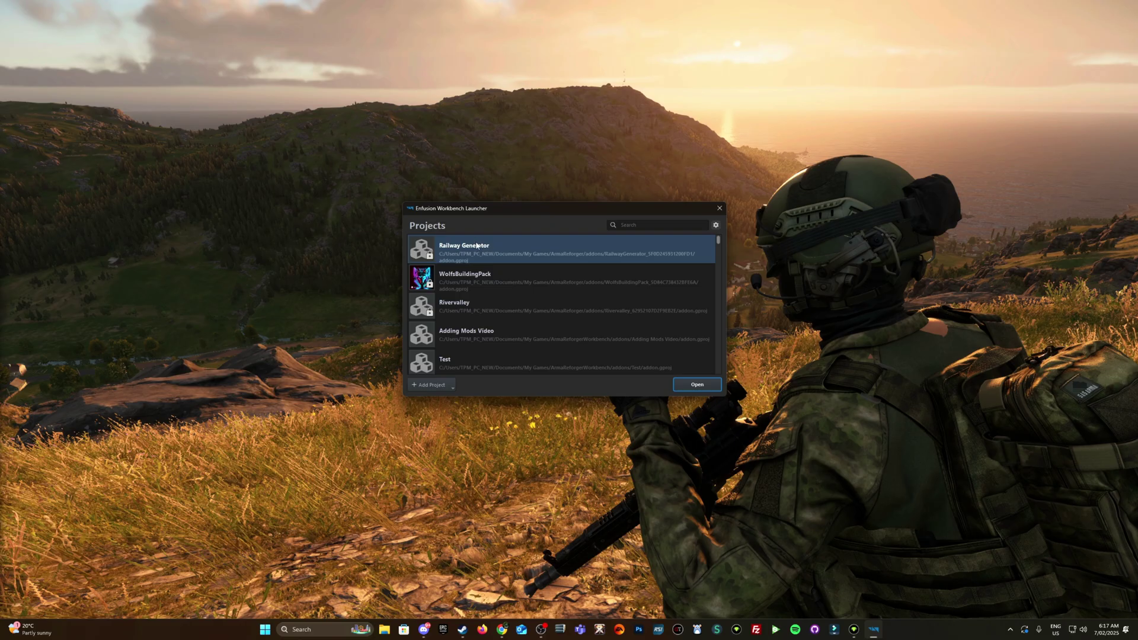
# Open the Adding Mods Video project and its Workbench Options
pyautogui.doubleClick(482, 337)
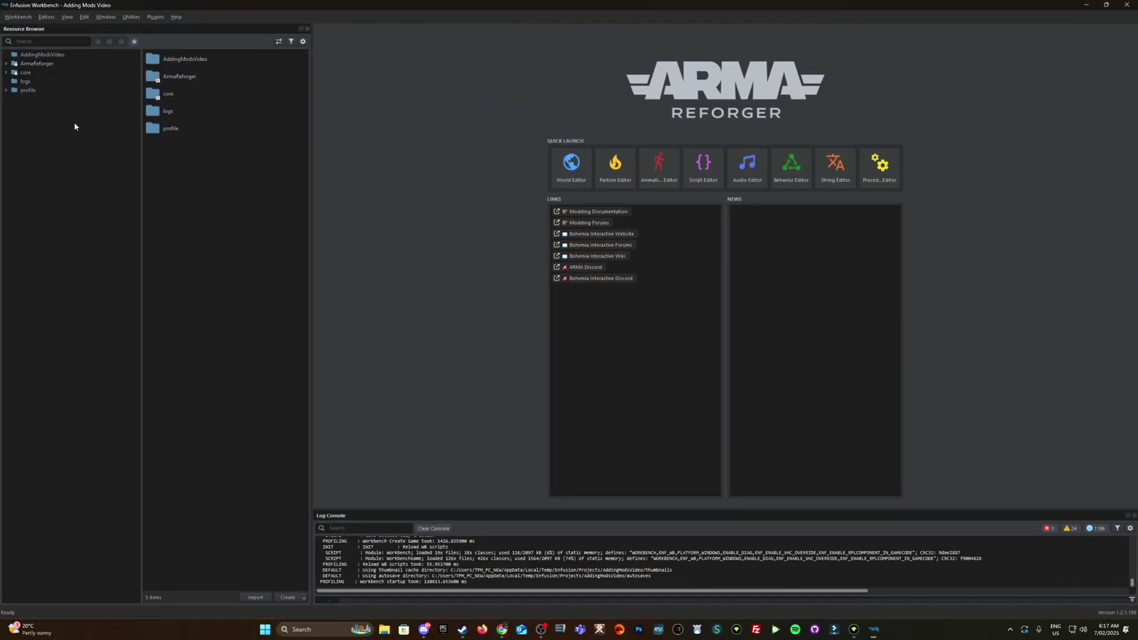
pyautogui.click(17, 17)
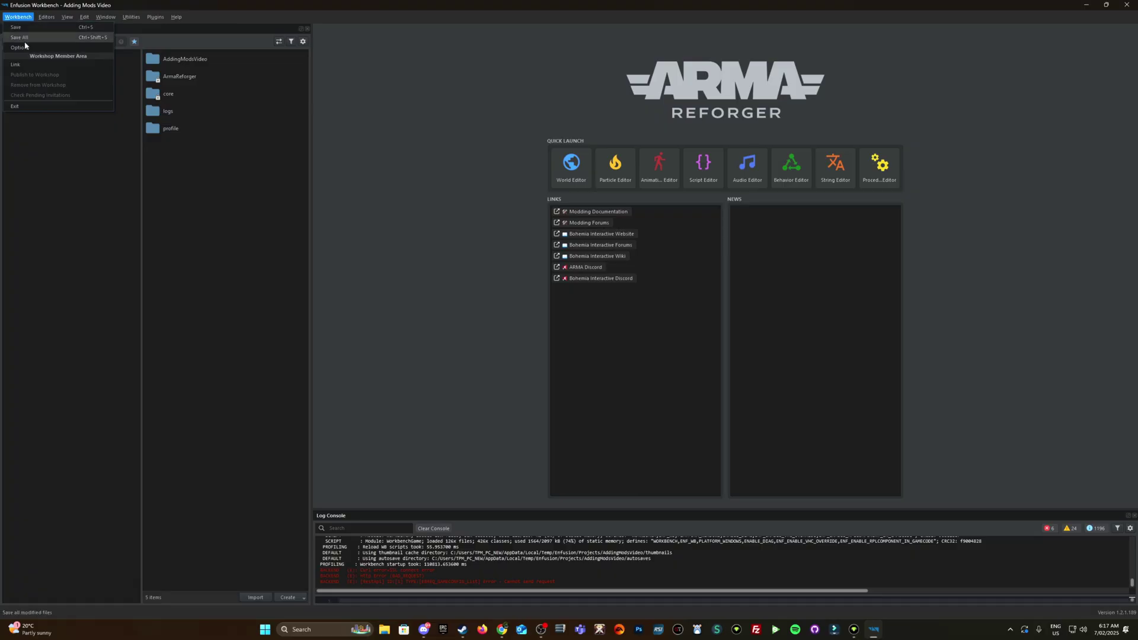
pyautogui.click(24, 44)
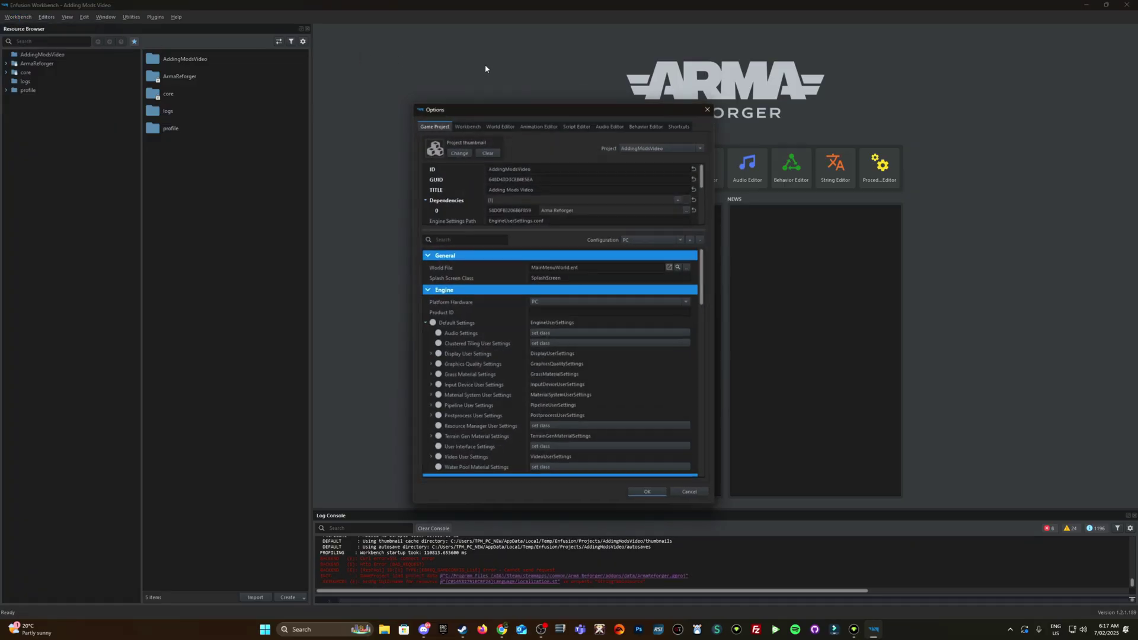
# Add Rivervalley's addon.gproj as a project dependency and confirm with OK
pyautogui.click(682, 197)
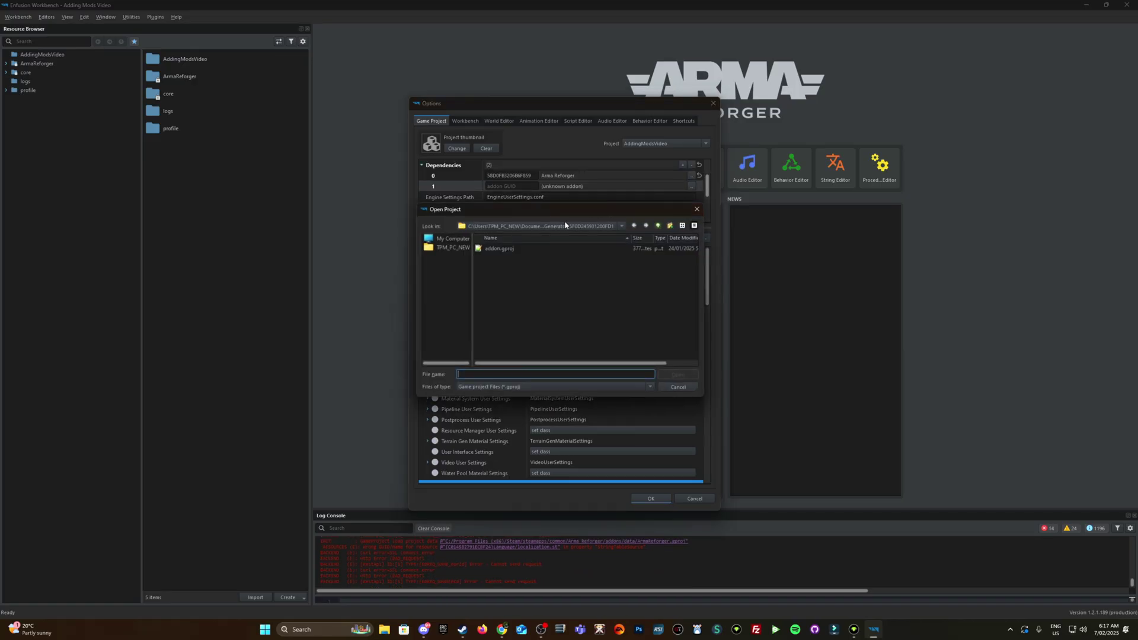
pyautogui.click(658, 226)
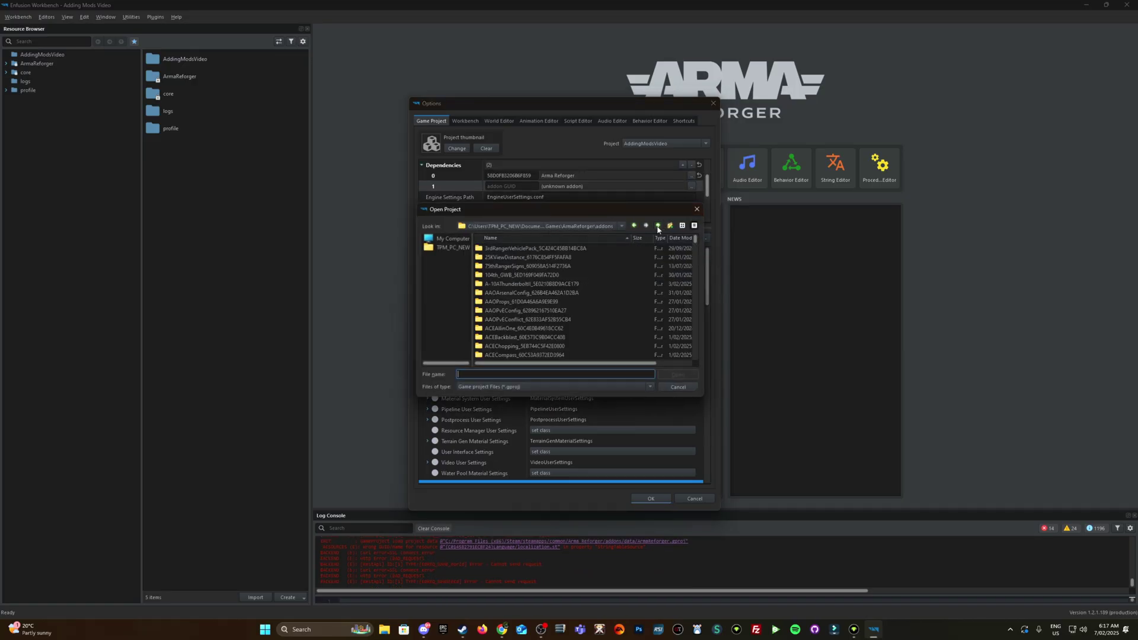
pyautogui.scroll(-2, 542, 278)
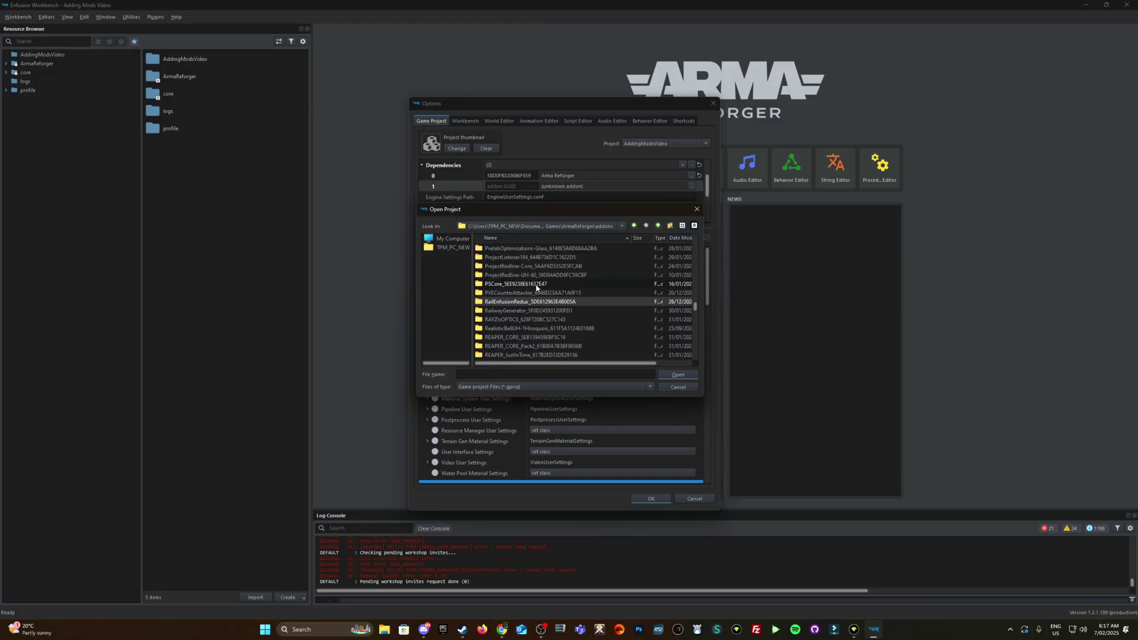
pyautogui.scroll(-1, 540, 288)
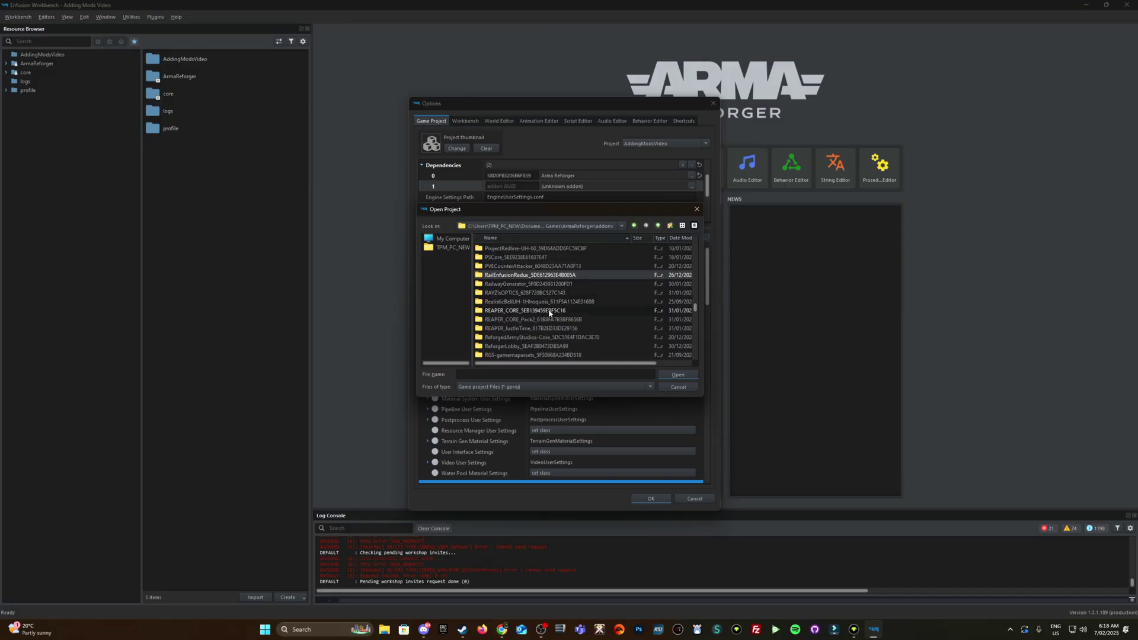
pyautogui.scroll(-1, 549, 313)
pyautogui.doubleClick(513, 330)
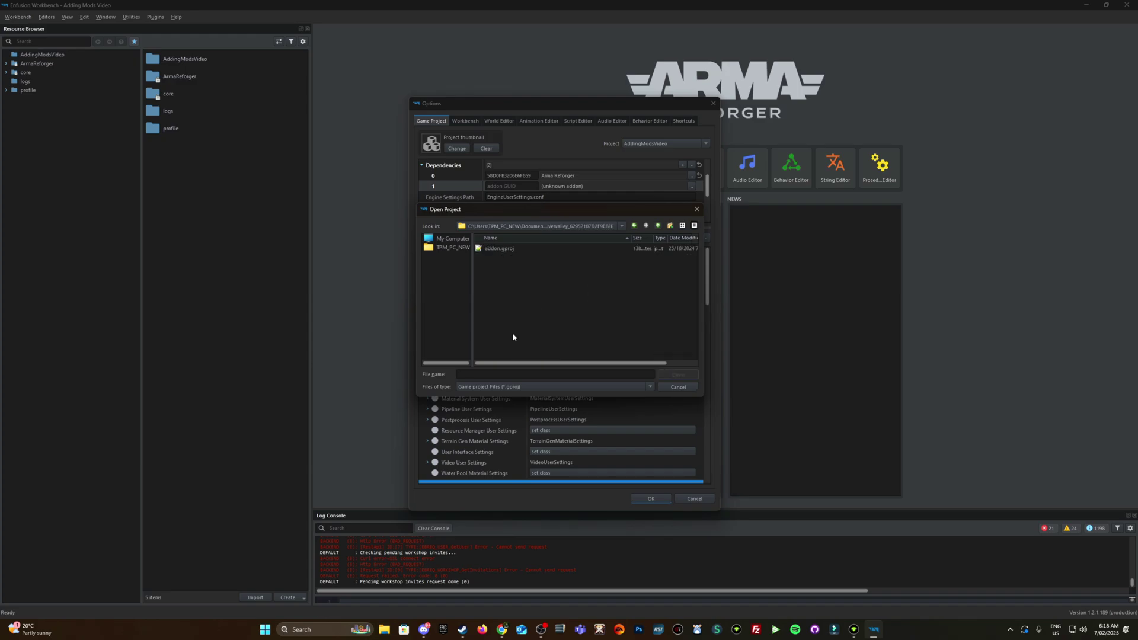
pyautogui.doubleClick(501, 251)
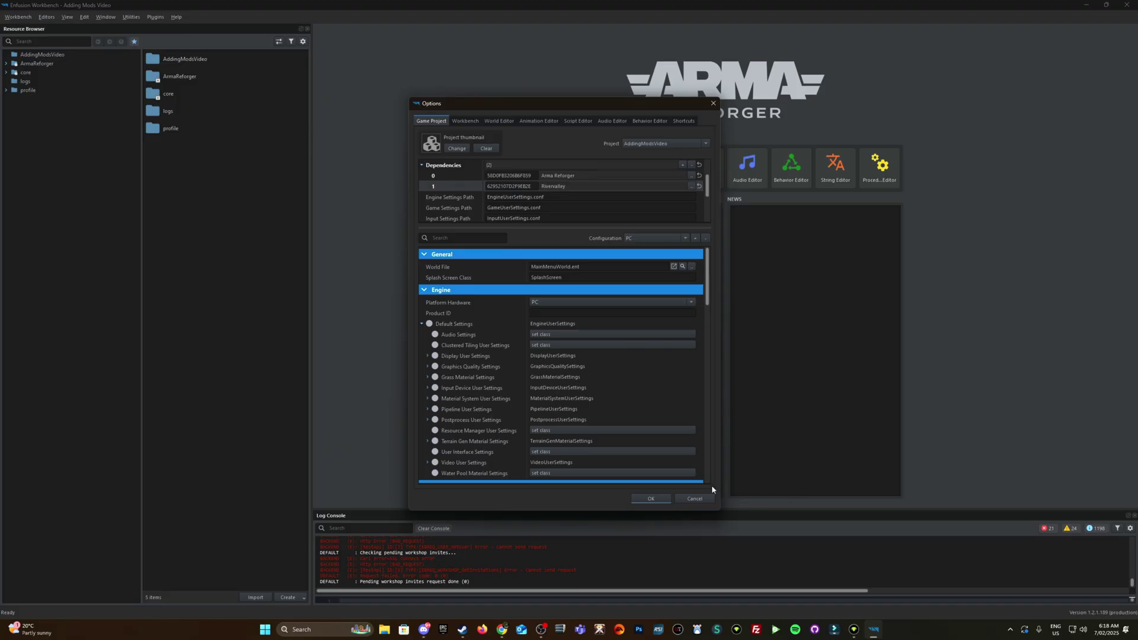
pyautogui.click(651, 499)
# Exit Workbench and reopen Adding Mods Video from the launcher
pyautogui.click(18, 17)
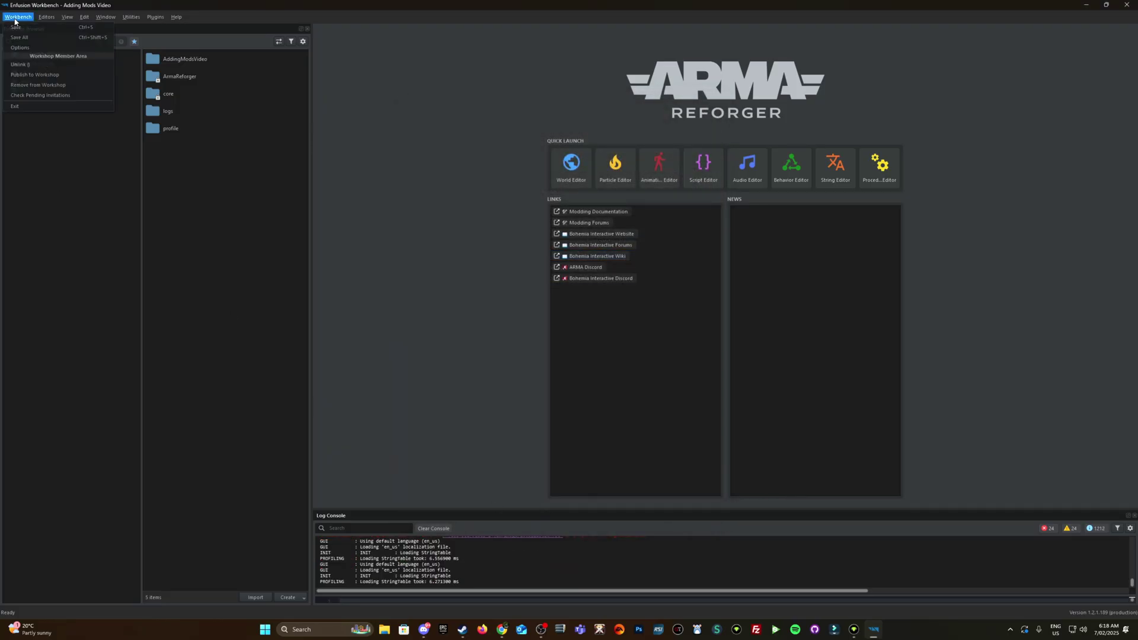
pyautogui.click(1127, 5)
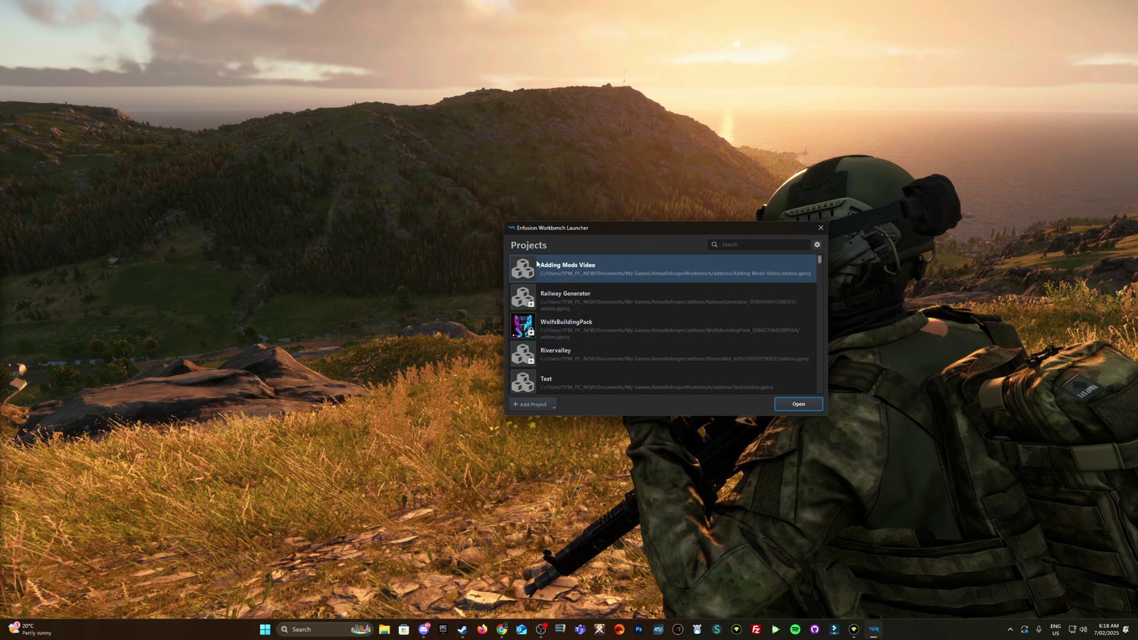
pyautogui.doubleClick(573, 270)
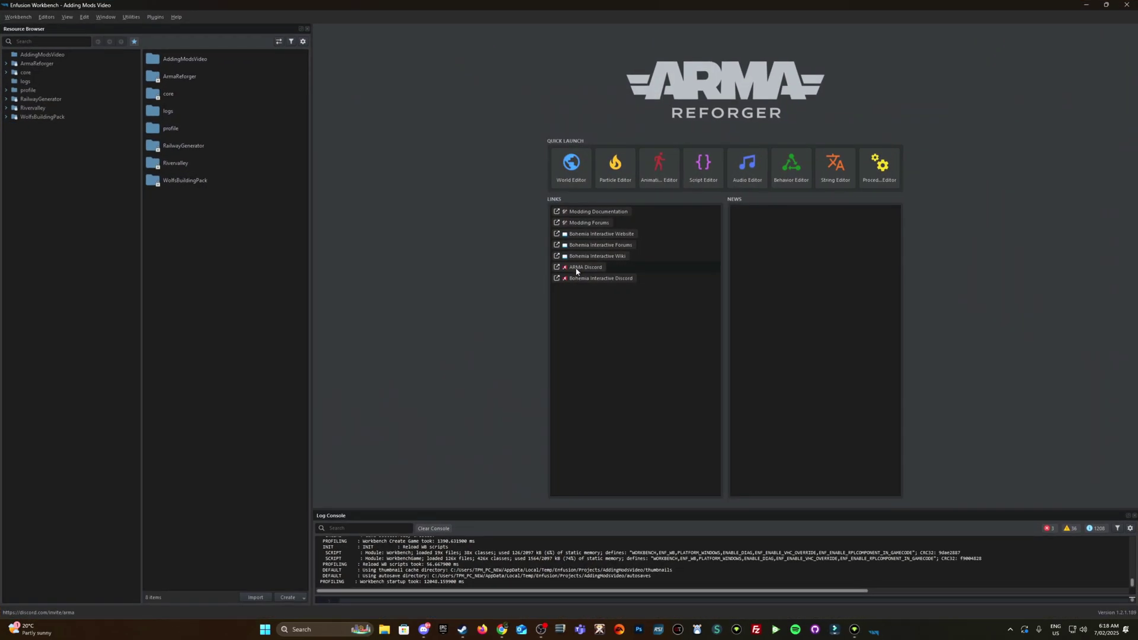
# Inspect the Rivervalley and WolfsBuildingPack resource folders, then close Workbench
pyautogui.click(32, 107)
pyautogui.click(41, 118)
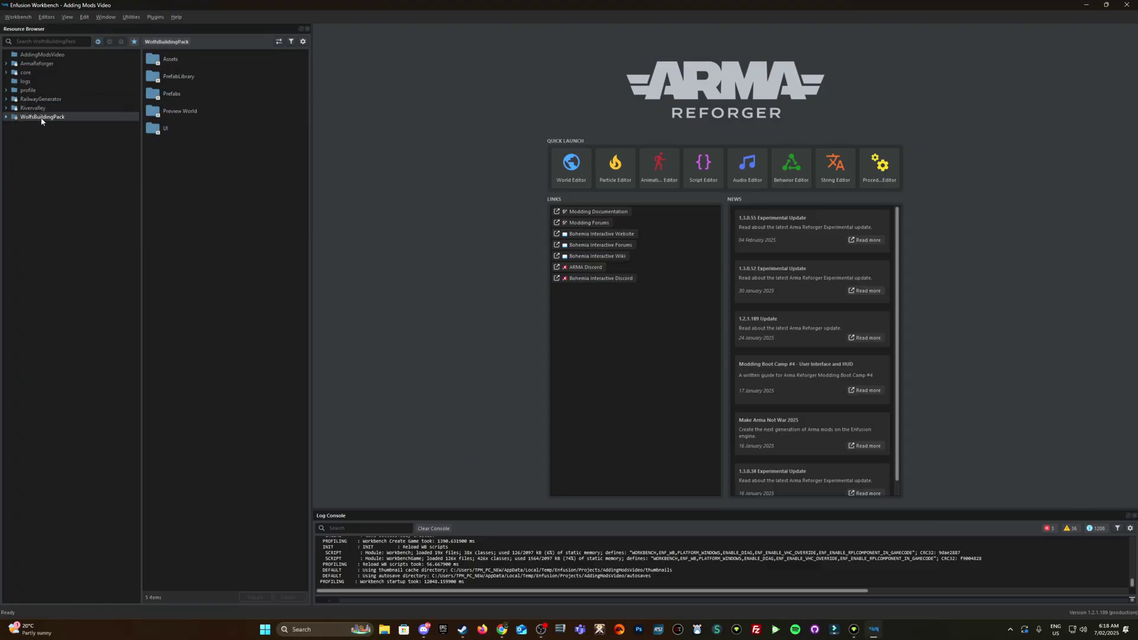
pyautogui.click(6, 108)
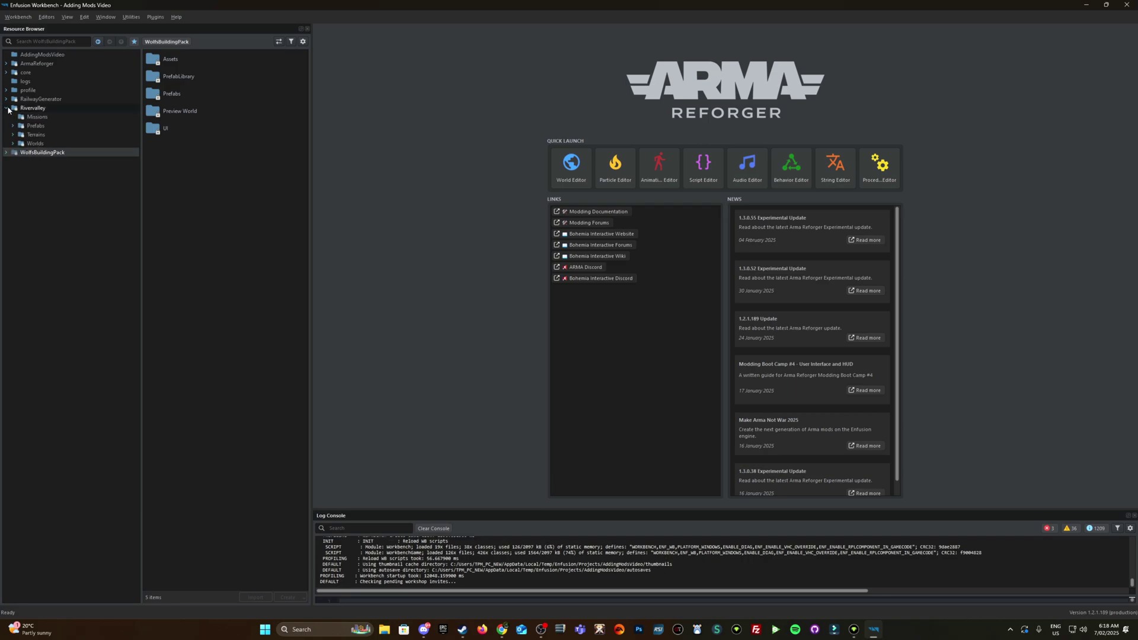
pyautogui.click(6, 108)
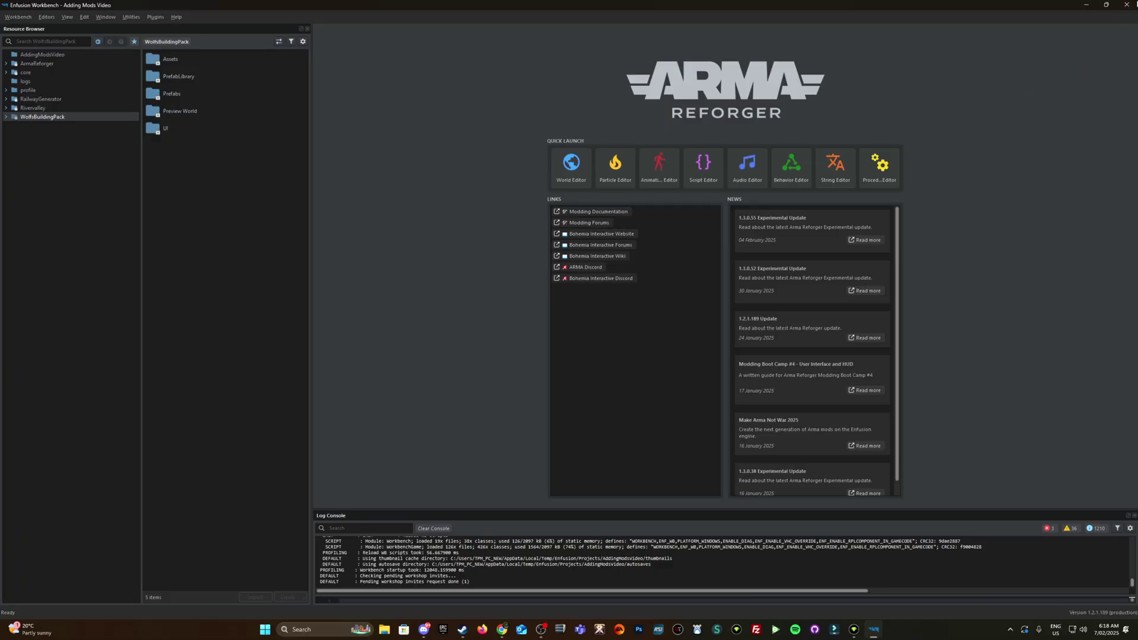
pyautogui.click(1129, 4)
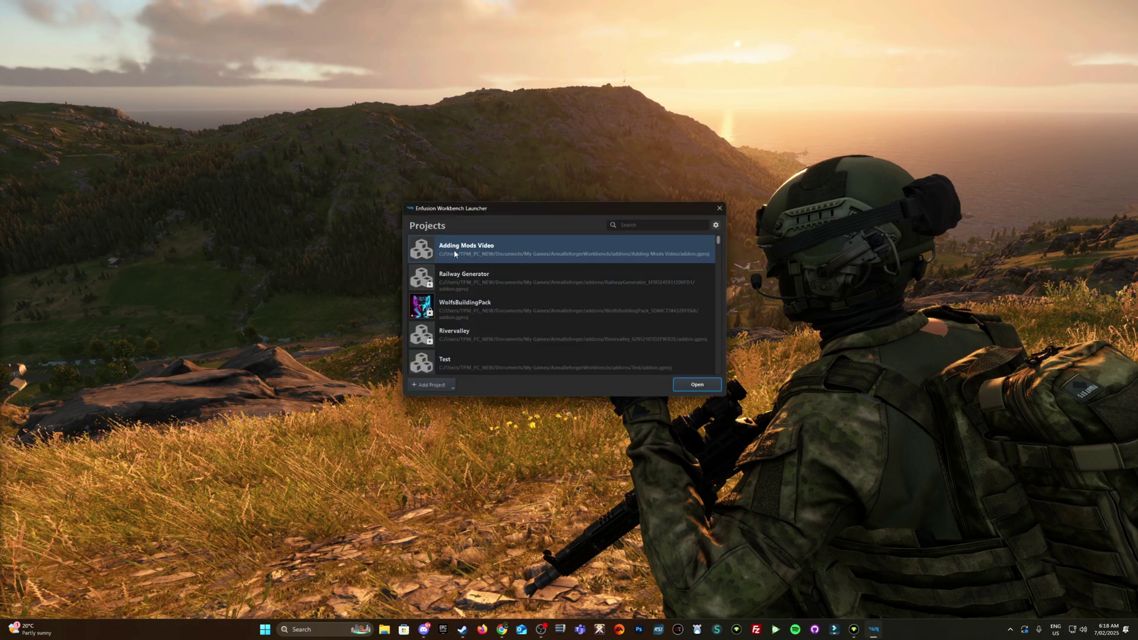
# Remove Railway Generator from the launcher list and open Adding Mods Video
pyautogui.click(456, 283)
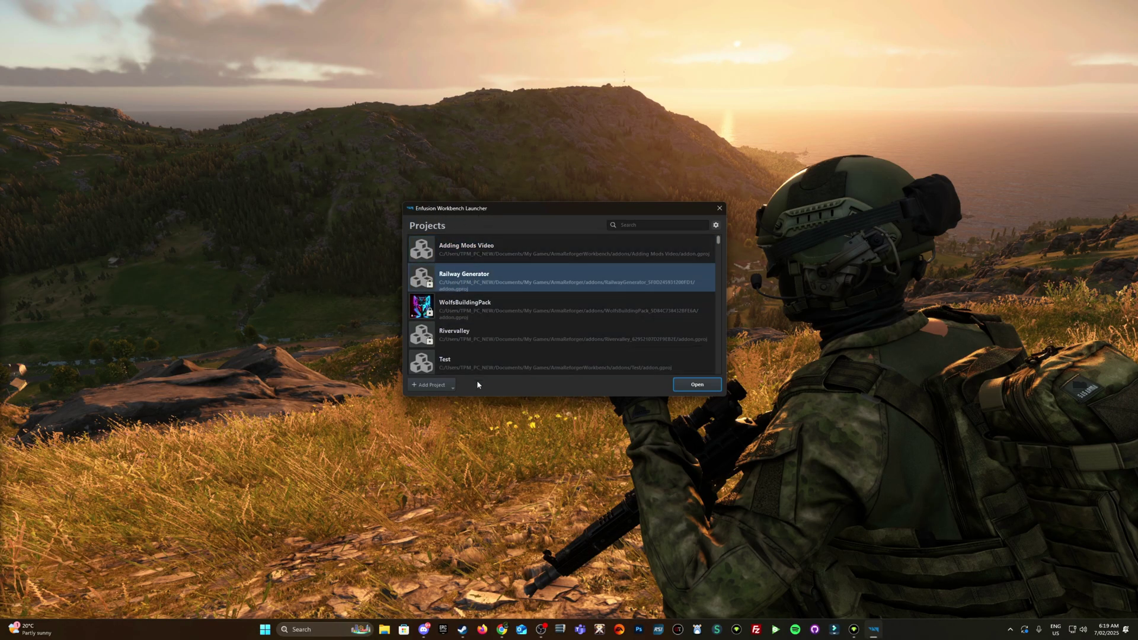
pyautogui.rightClick(482, 277)
pyautogui.click(509, 336)
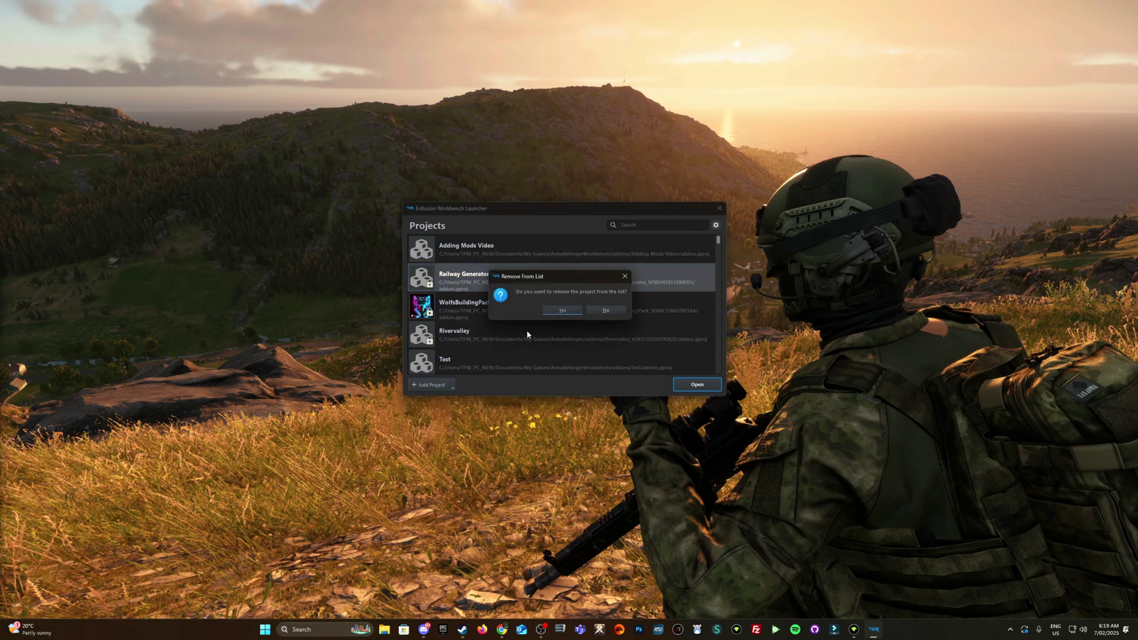
pyautogui.click(562, 311)
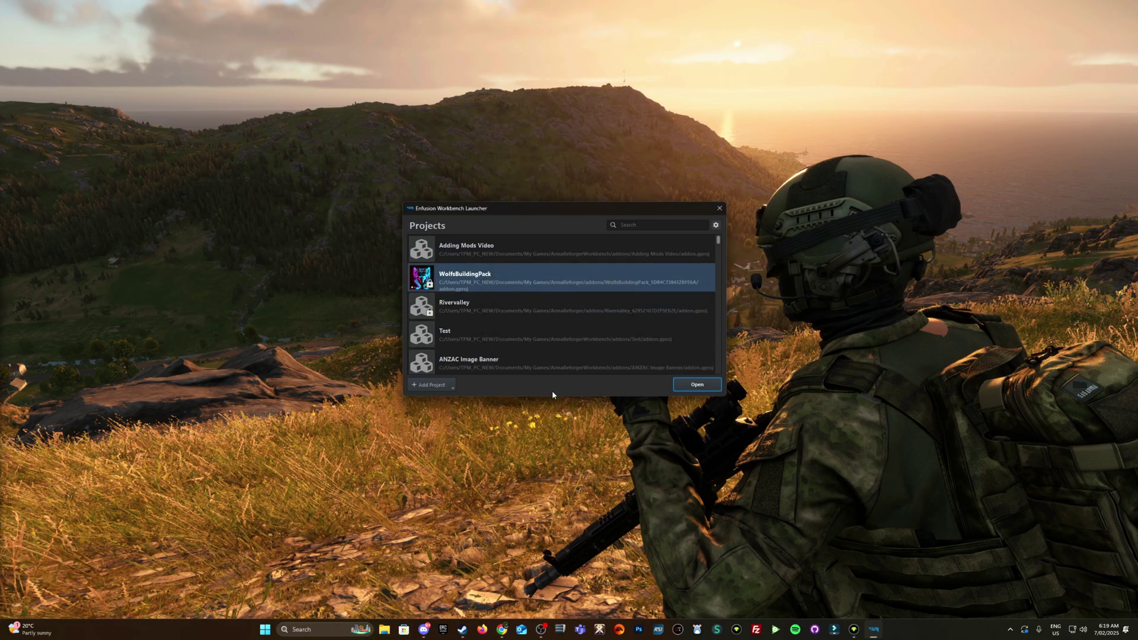
pyautogui.doubleClick(521, 242)
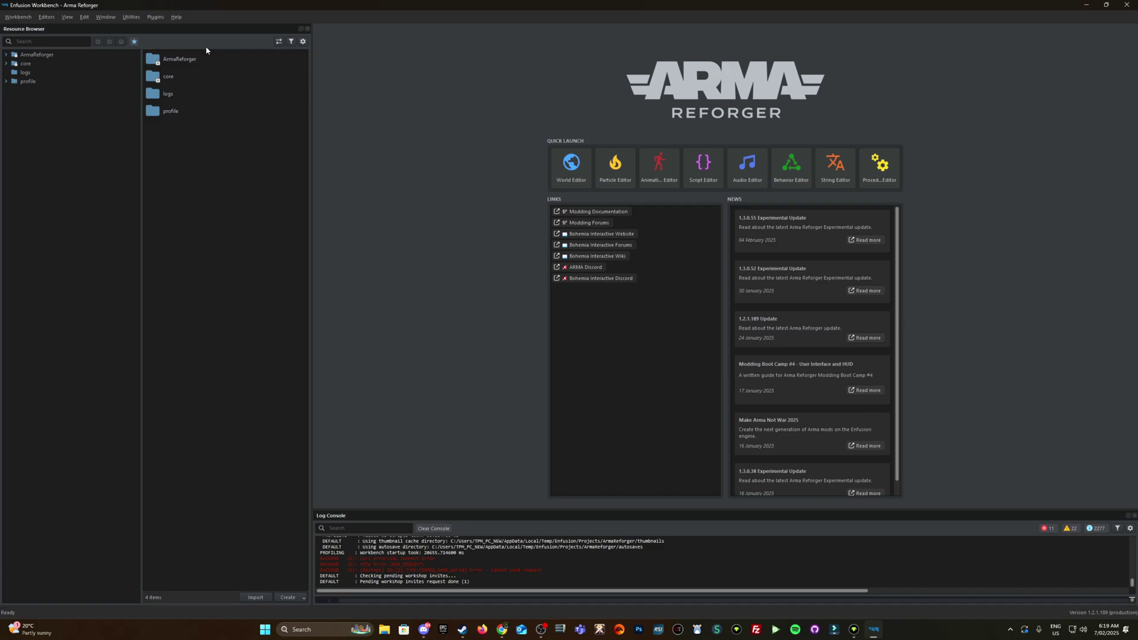
# Close the Workbench window after checking the Resource Browser for mod folders
pyautogui.click(1128, 6)
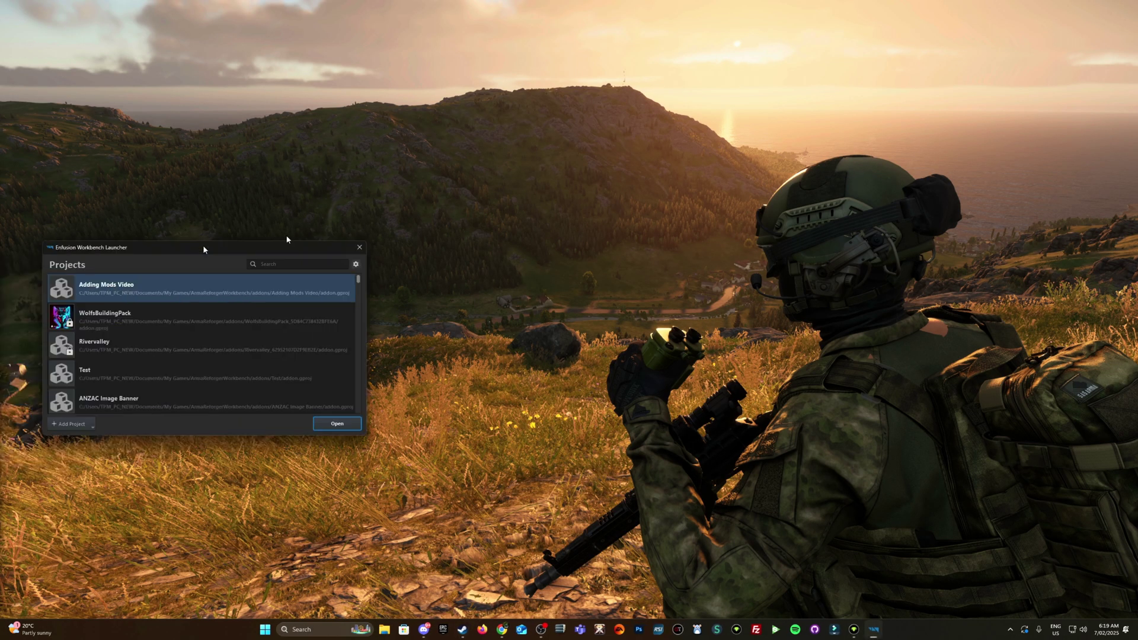
# Browse for an existing project through Documents > My Games > ArmaReforger
pyautogui.moveTo(301, 230); pyautogui.dragTo(498, 216)
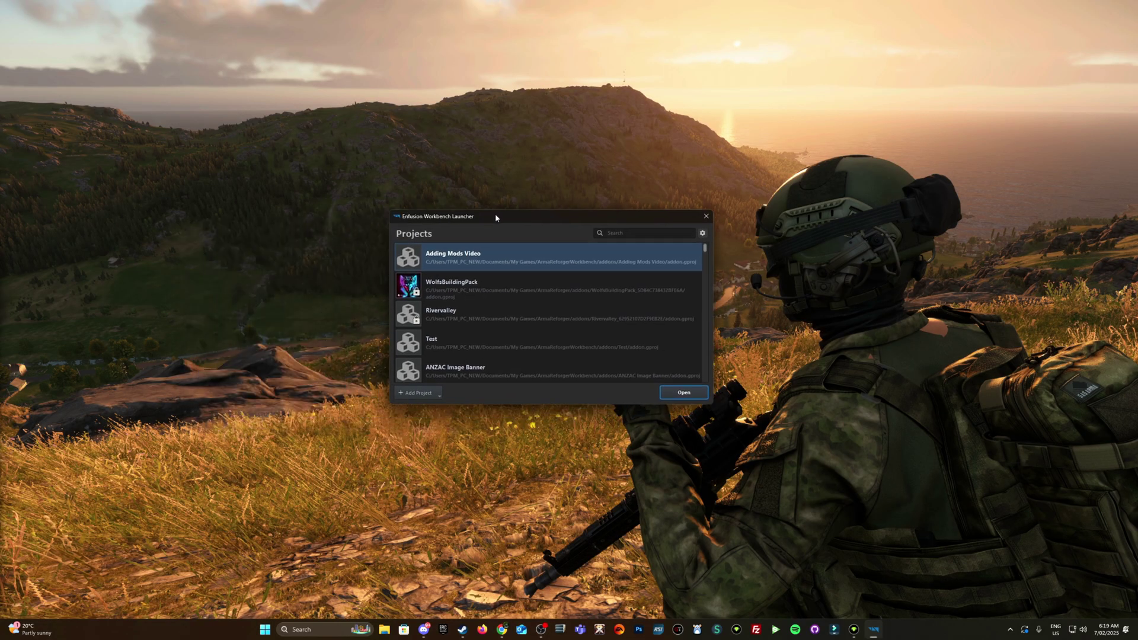
pyautogui.click(420, 393)
pyautogui.click(434, 415)
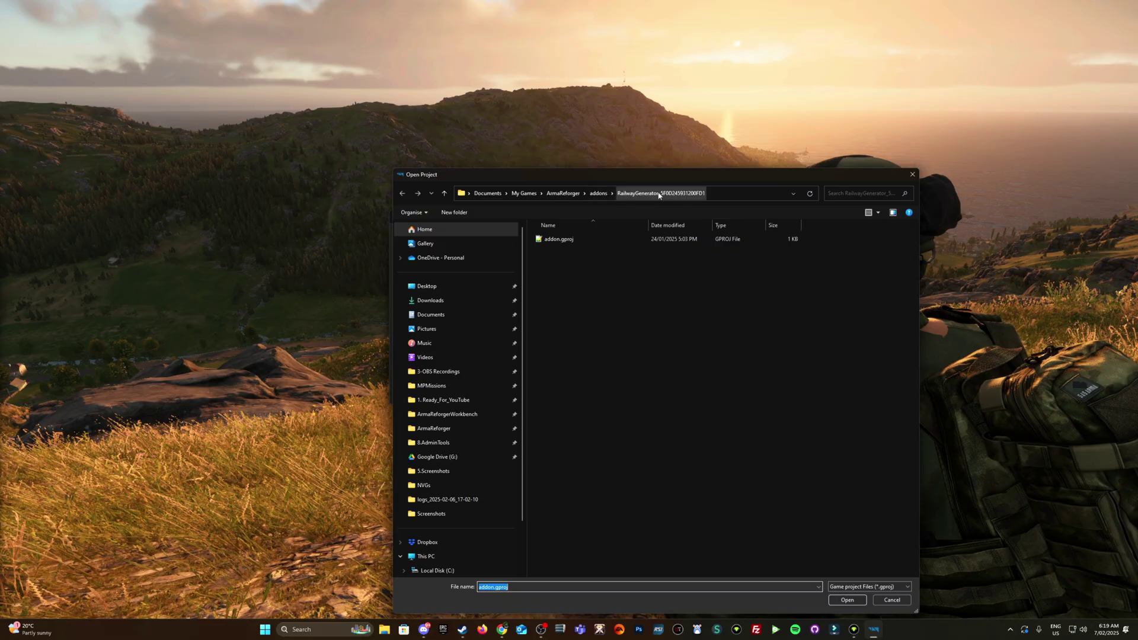
pyautogui.click(431, 315)
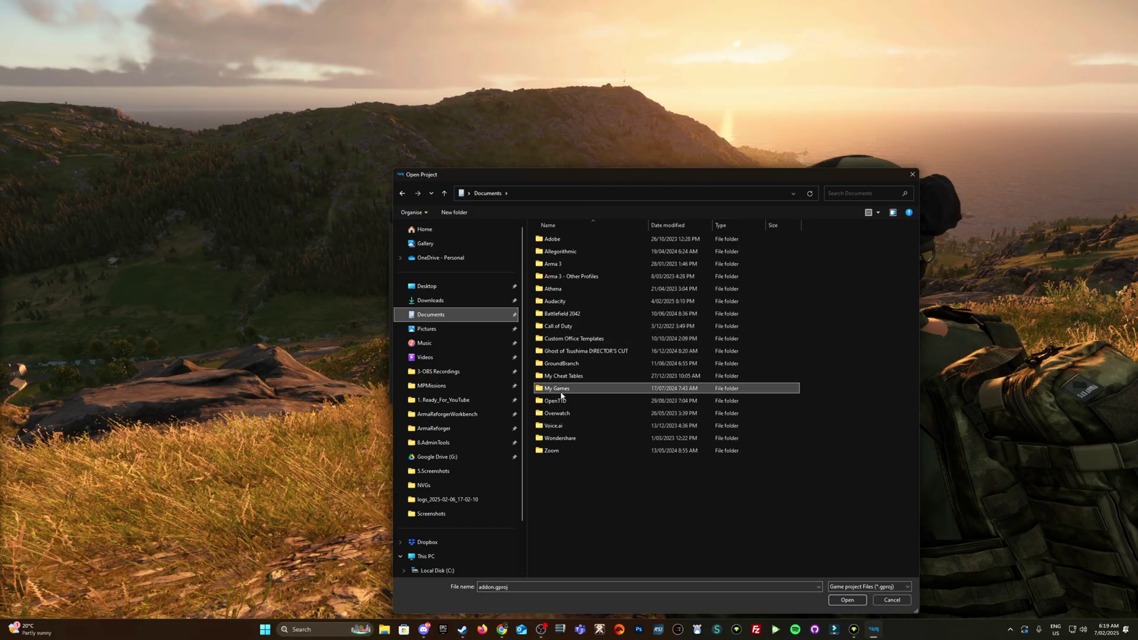
pyautogui.doubleClick(560, 390)
pyautogui.doubleClick(578, 241)
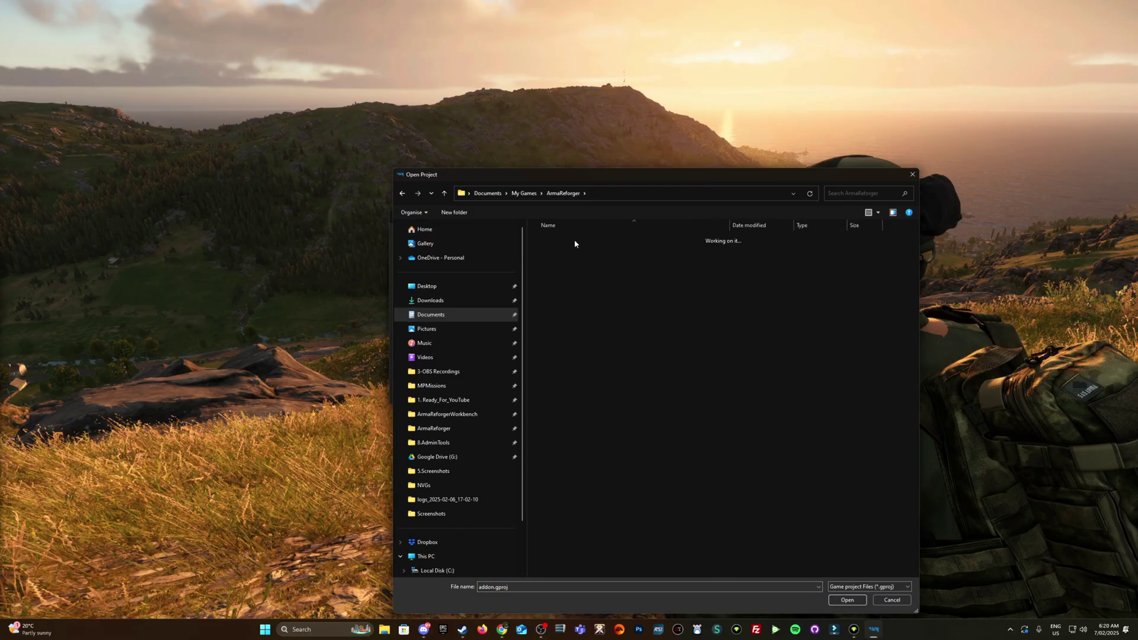
# Check the ArmaReforgerWorkbench addons folder for the project instead
pyautogui.click(402, 193)
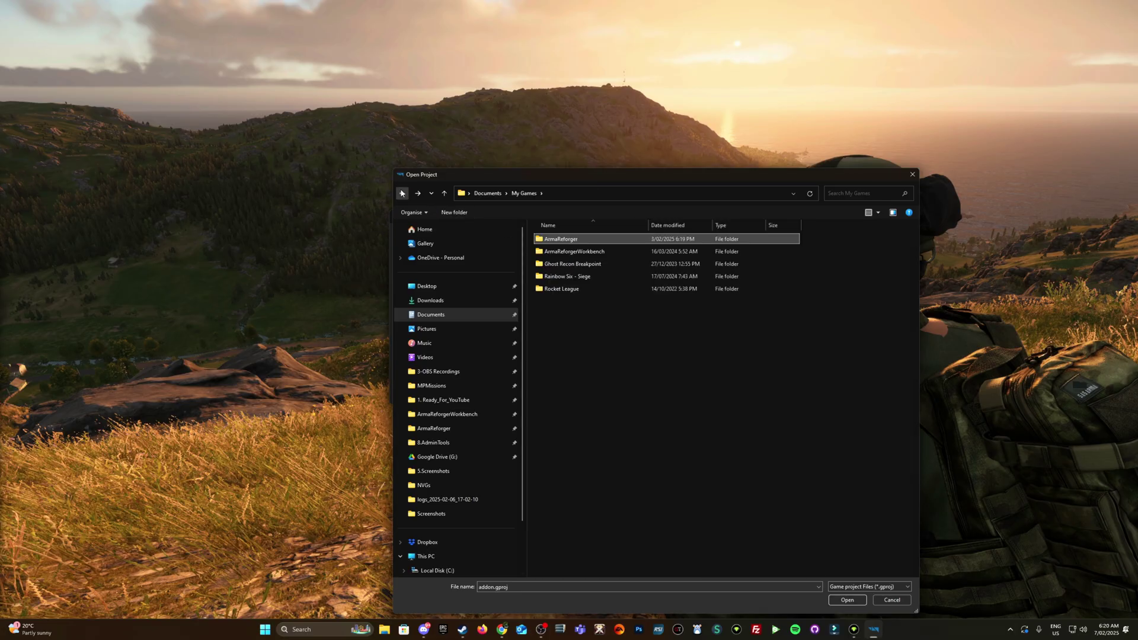
pyautogui.moveTo(555, 174); pyautogui.dragTo(522, 154)
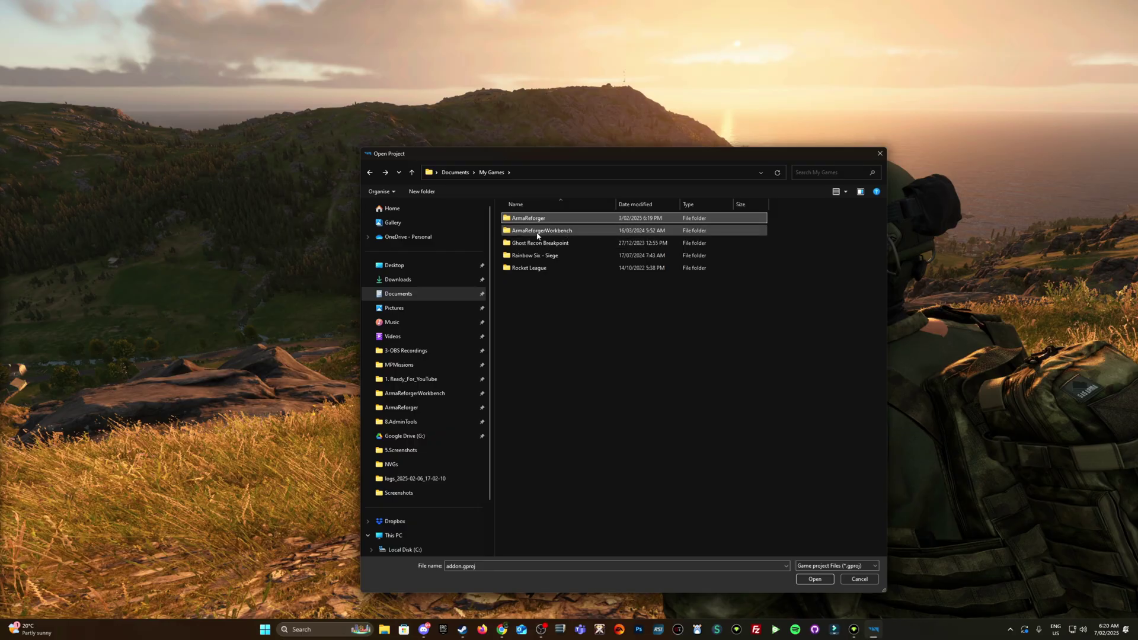
pyautogui.click(398, 294)
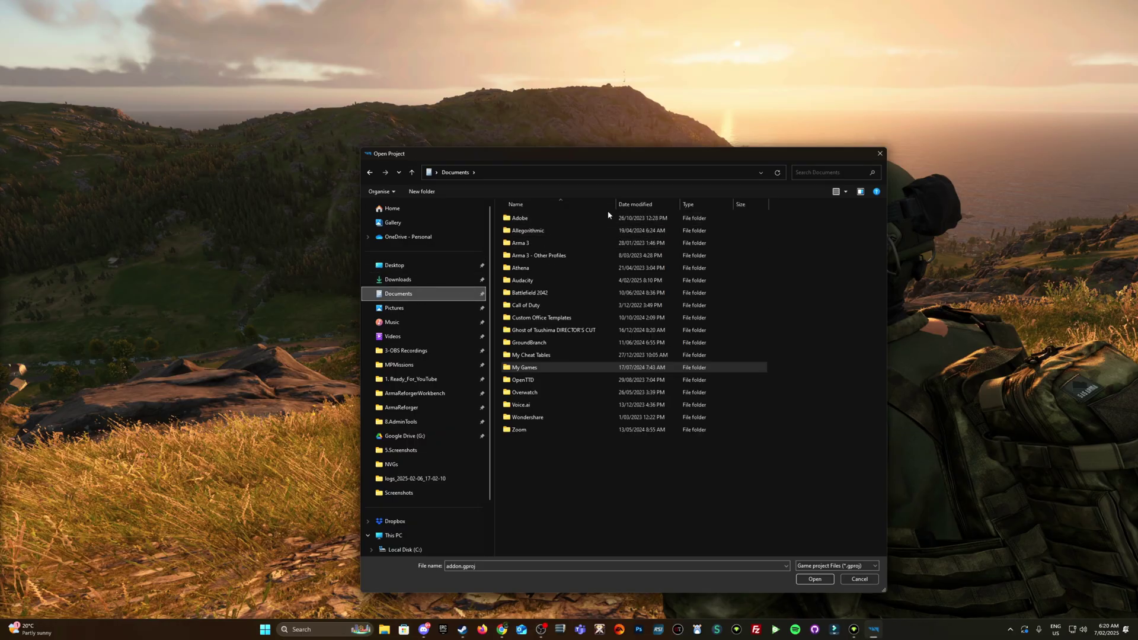
pyautogui.doubleClick(553, 373)
pyautogui.doubleClick(554, 230)
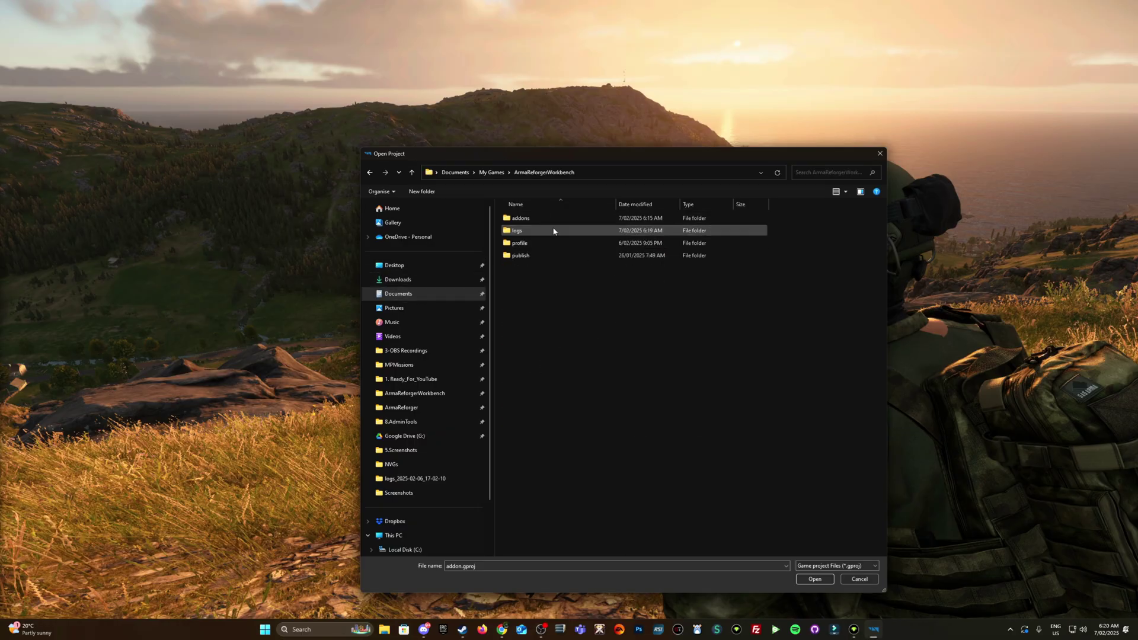
pyautogui.doubleClick(557, 218)
# Return to the ArmaReforger addons folder and select RailwayGenerator
pyautogui.scroll(-10, 569, 284)
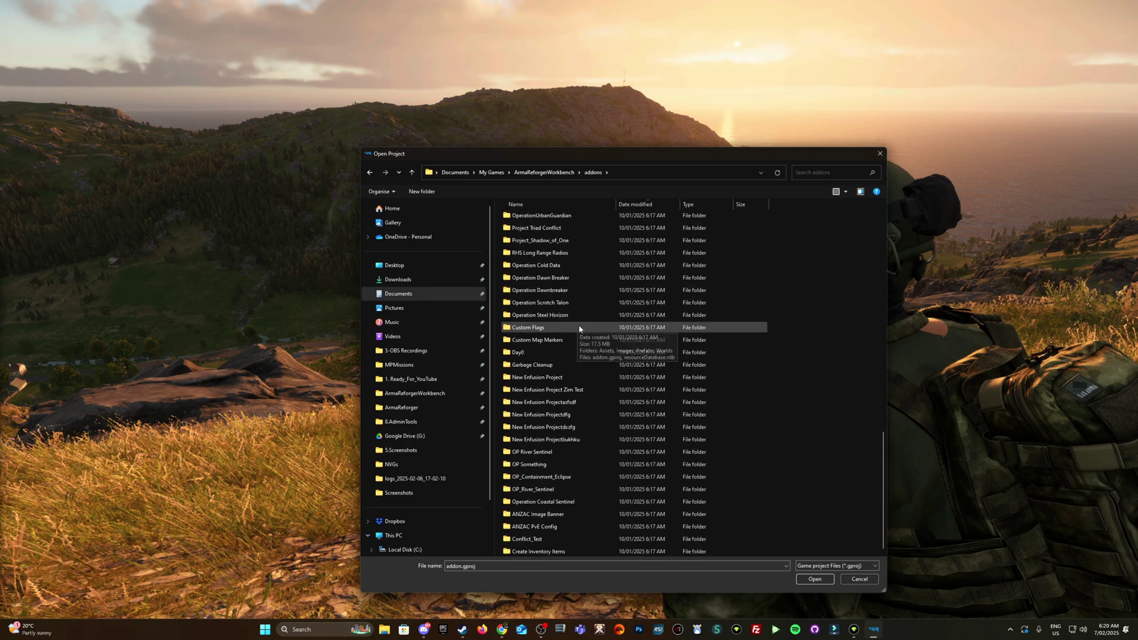
pyautogui.click(370, 172)
pyautogui.click(370, 172)
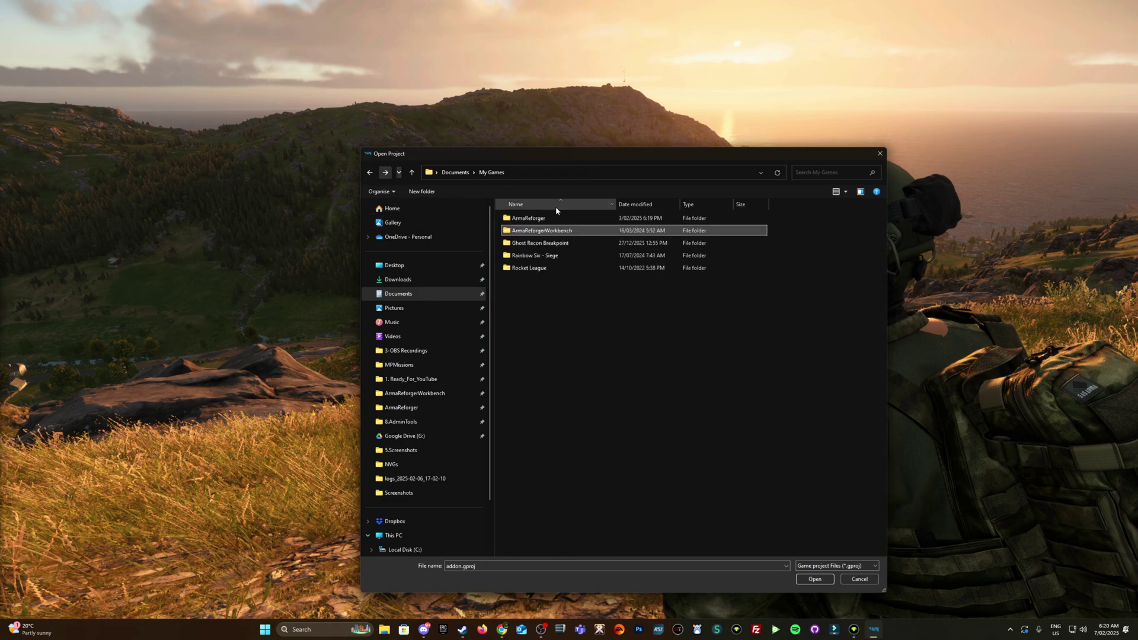
pyautogui.doubleClick(537, 218)
pyautogui.doubleClick(533, 218)
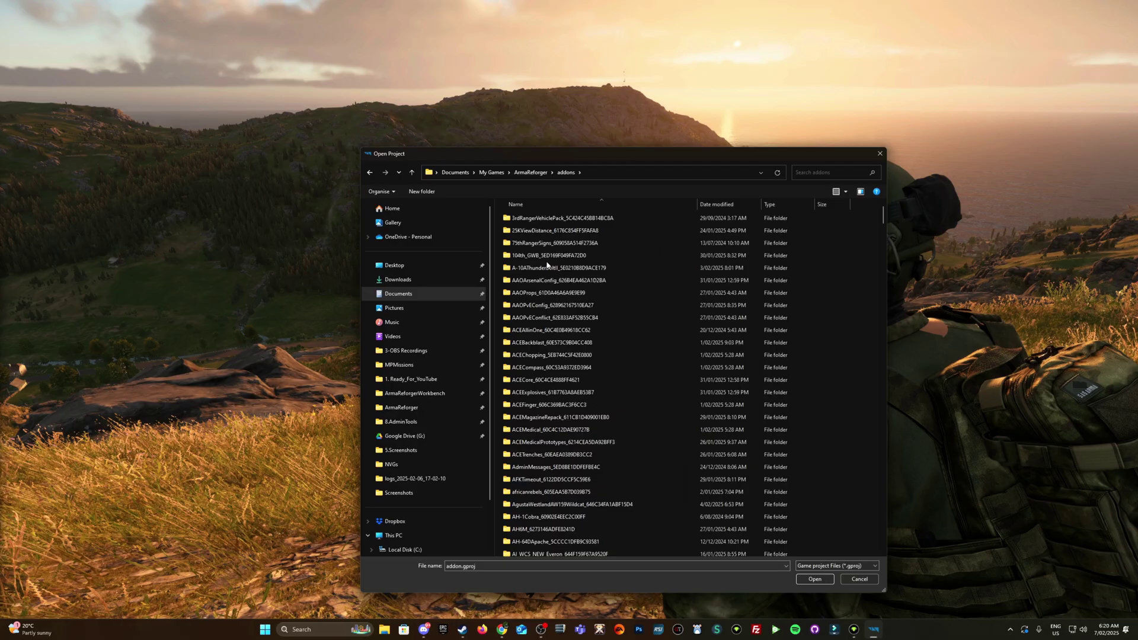
pyautogui.press('r')
pyautogui.click(541, 231)
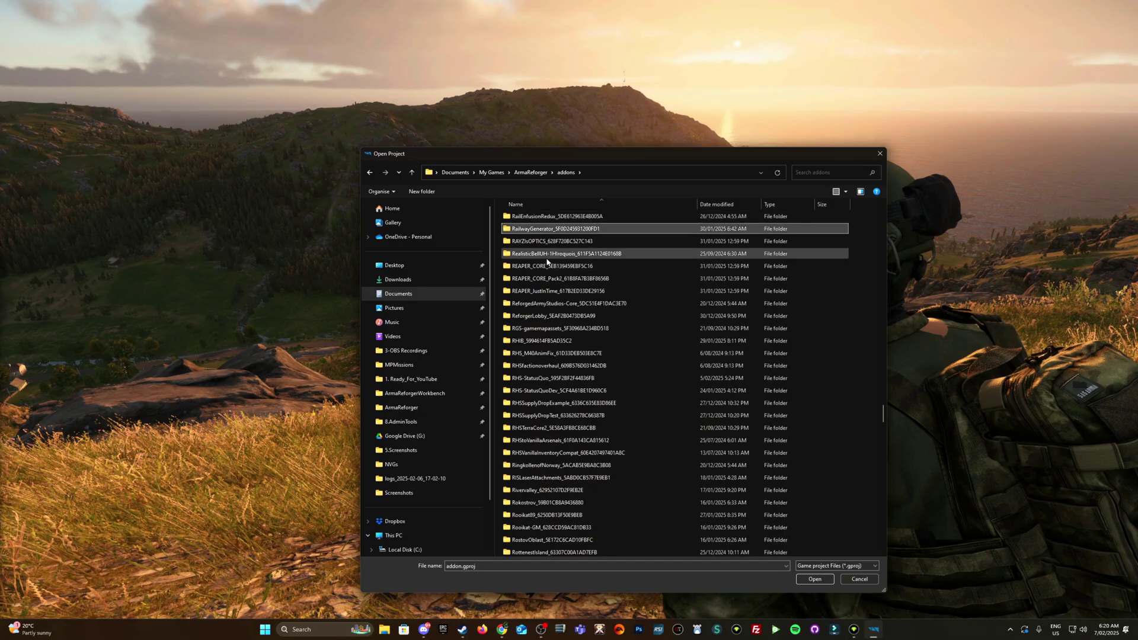
# Add RailwayGenerator's addon.gproj to the launcher, then open the Adding Mods Video project
pyautogui.doubleClick(541, 231)
pyautogui.doubleClick(532, 218)
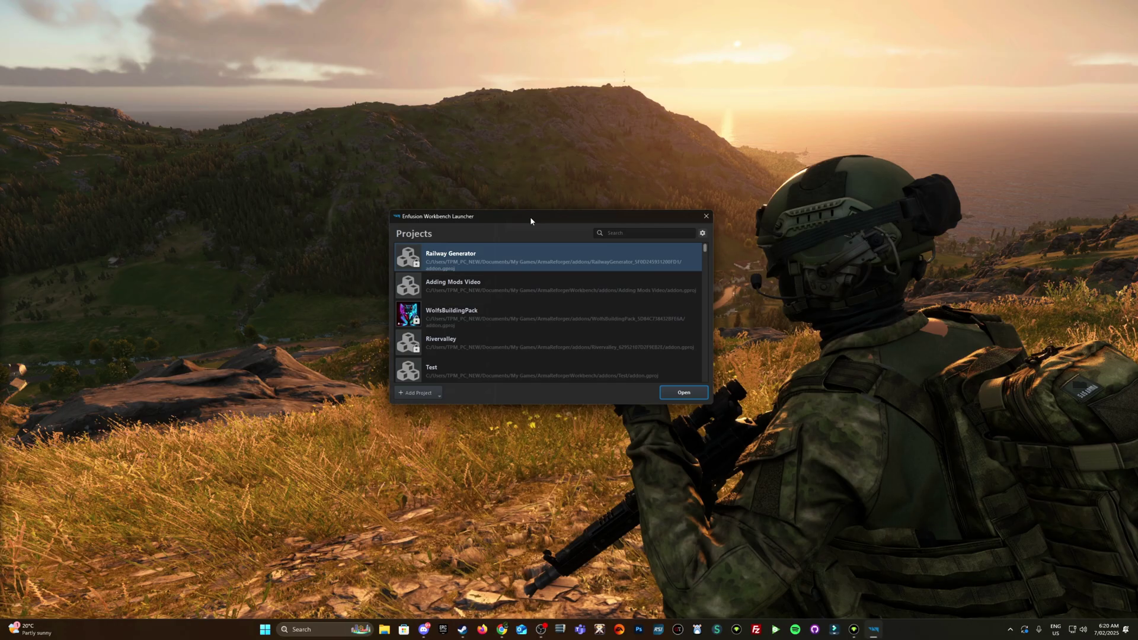
pyautogui.doubleClick(457, 293)
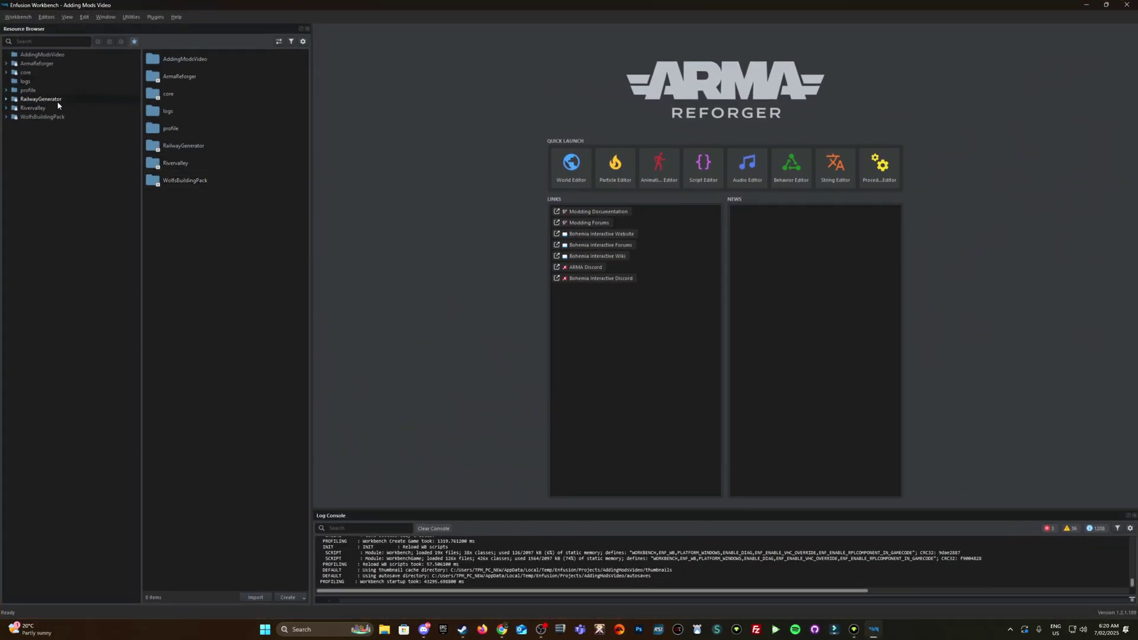
# Inspect AddingModsVideo, RailwayGenerator, Rivervalley and WolfsBuildingPack in the Resource Browser
pyautogui.click(62, 57)
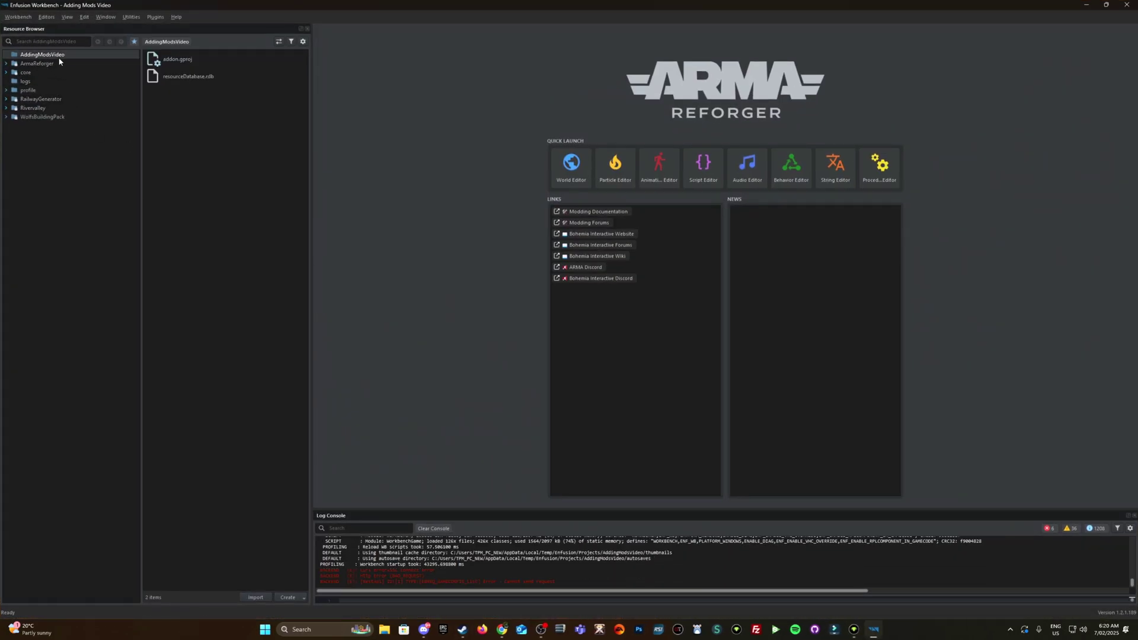
pyautogui.click(39, 99)
pyautogui.click(31, 109)
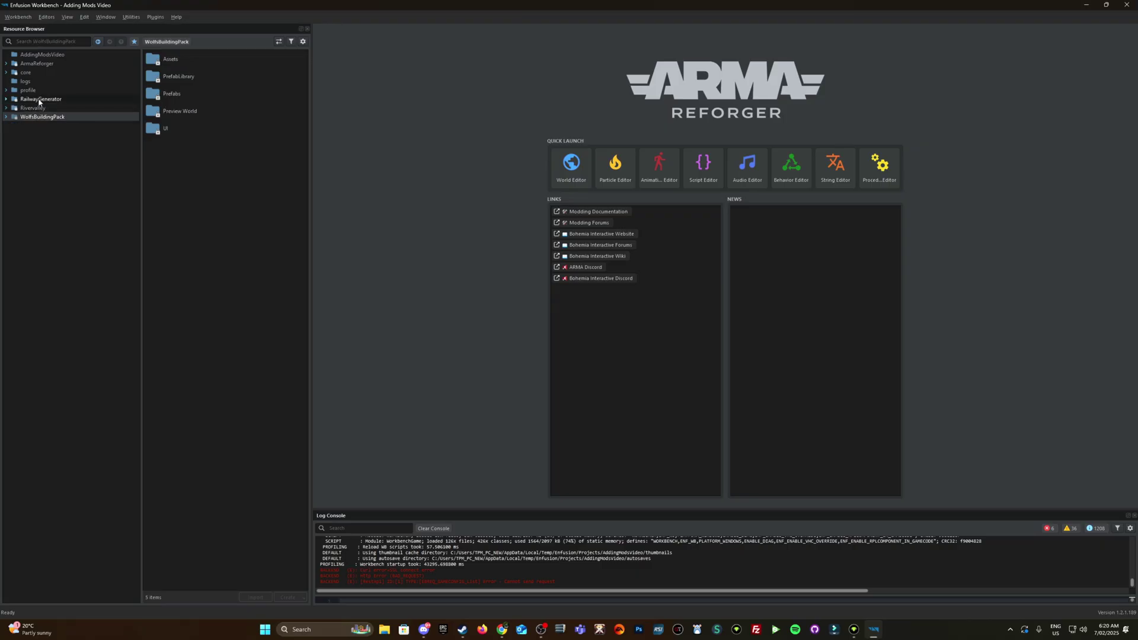
pyautogui.click(37, 117)
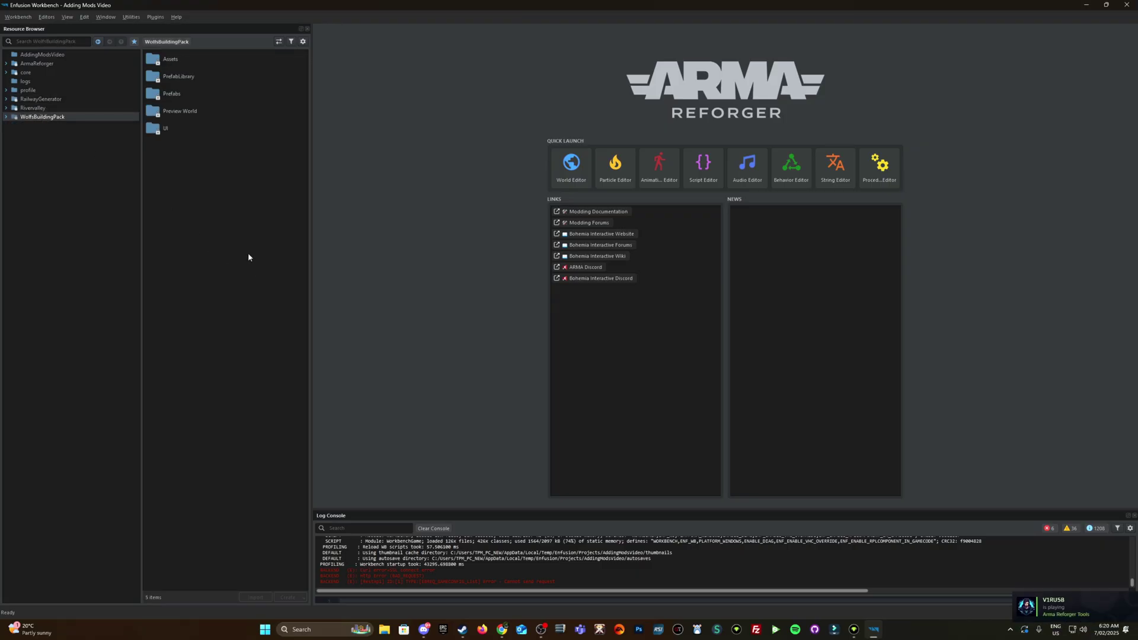